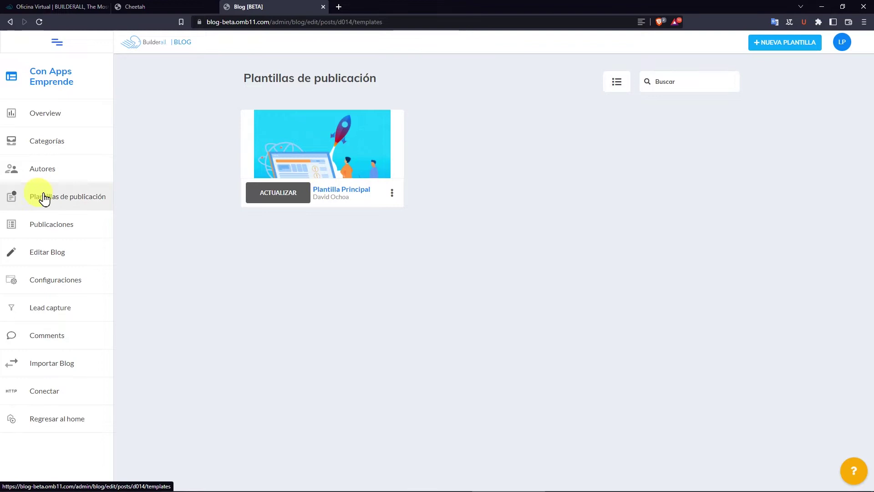
# Open the Publicaciones list to confirm the blog has no posts yet.
pyautogui.click(53, 235)
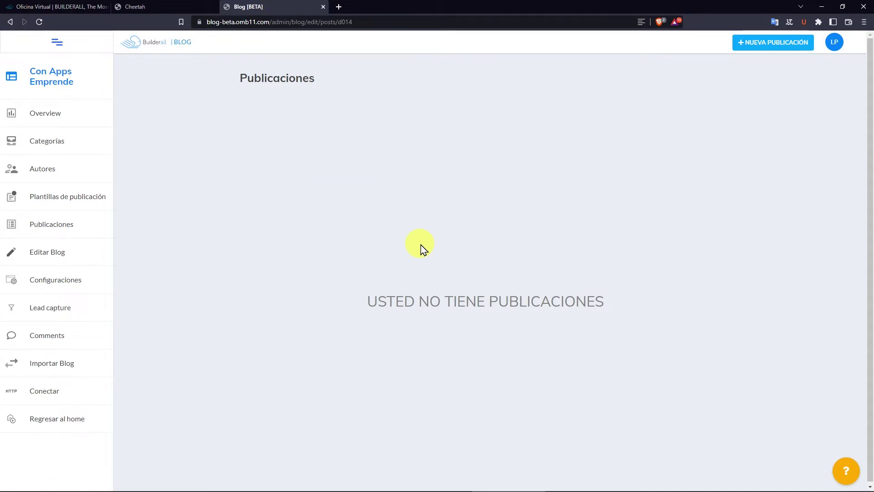
# Start a new blog post using the Plantilla Principal template.
pyautogui.click(772, 48)
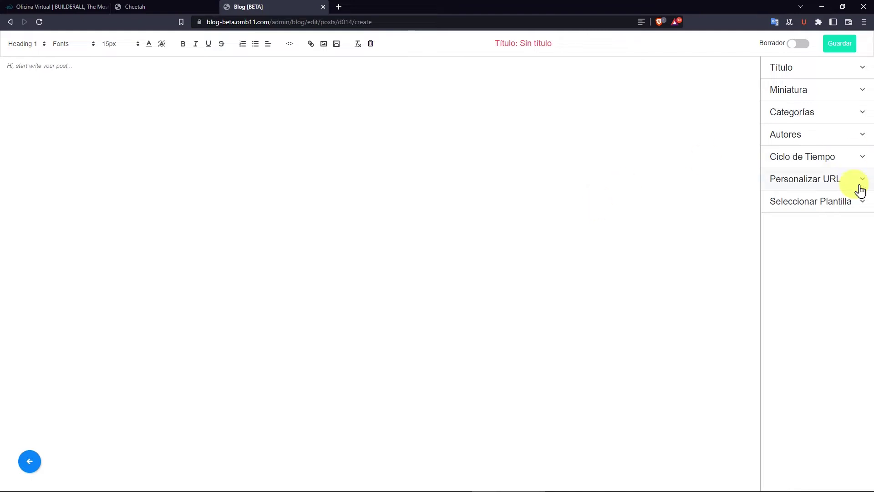
pyautogui.click(813, 210)
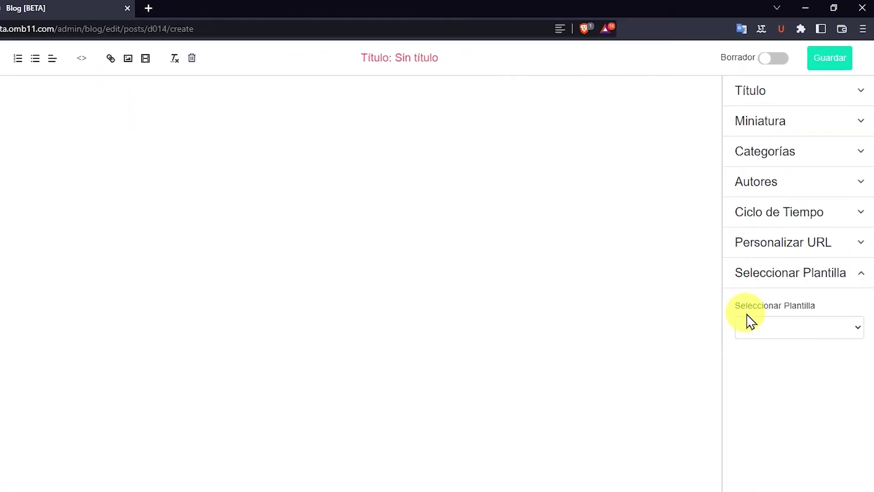
pyautogui.click(858, 328)
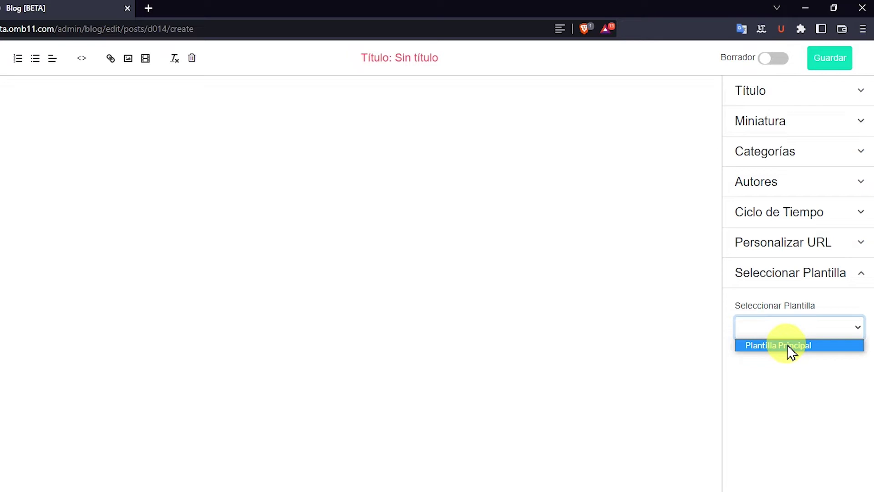
pyautogui.click(791, 346)
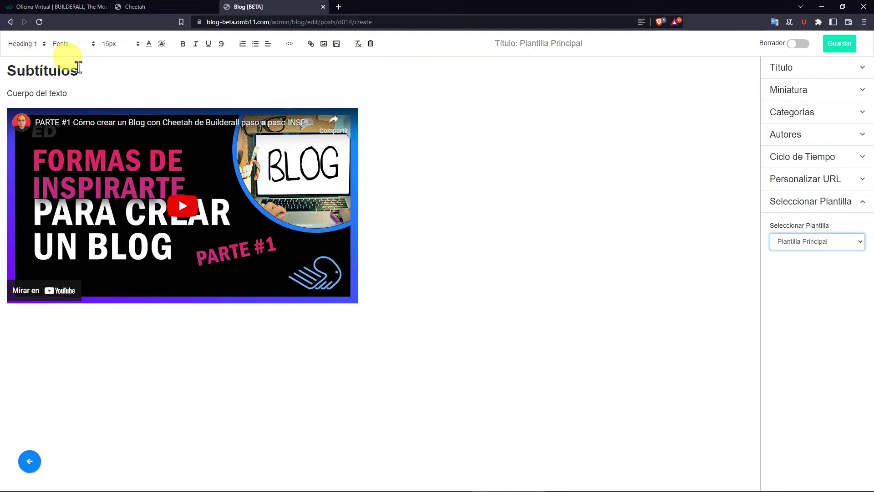
# Select the draft's Subtítulos heading and Cuerpo del texto placeholder, then go to the Google Docs article.
pyautogui.doubleClick(55, 70)
pyautogui.moveTo(72, 93); pyautogui.dragTo(2, 93)
pyautogui.click(82, 71)
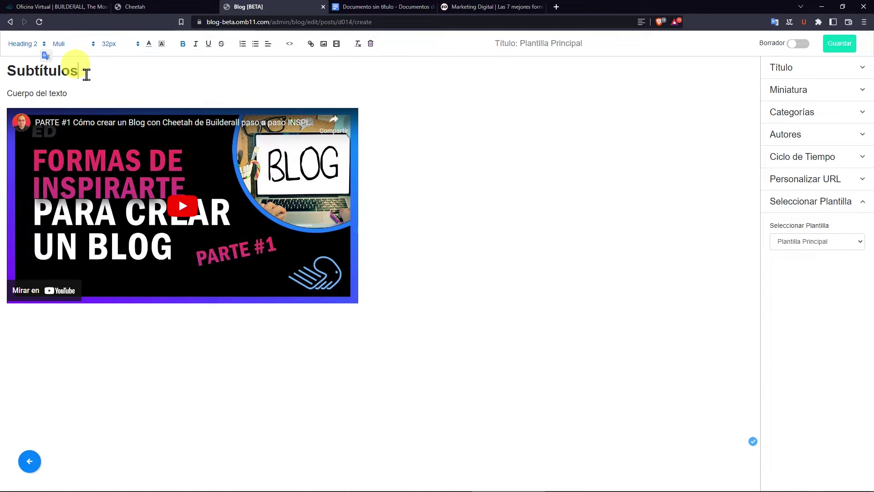
pyautogui.hotkey('ctrl', 'Tab')
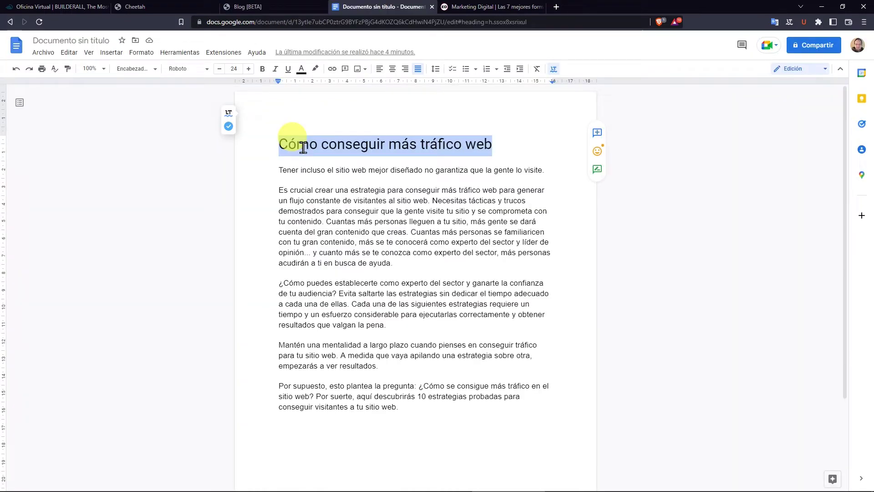
# Select the Google Docs article's heading and body paragraphs.
pyautogui.moveTo(279, 144); pyautogui.dragTo(493, 146)
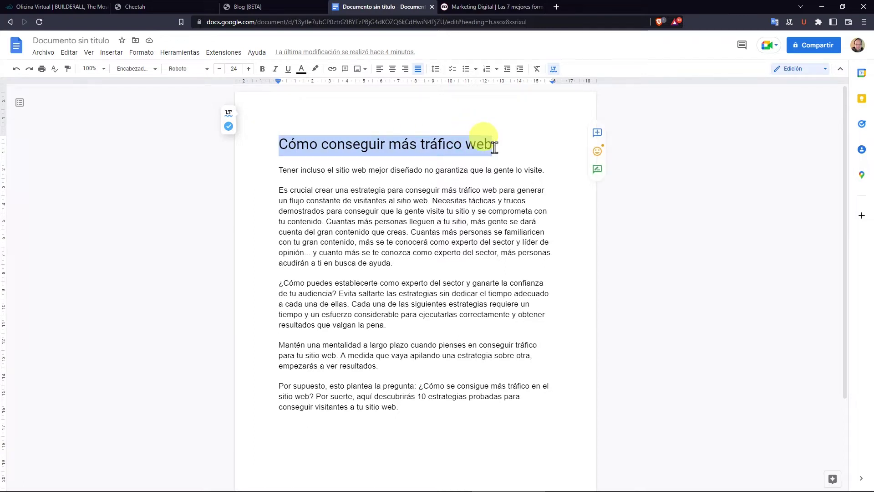
pyautogui.click(300, 173)
pyautogui.moveTo(311, 187); pyautogui.dragTo(421, 403)
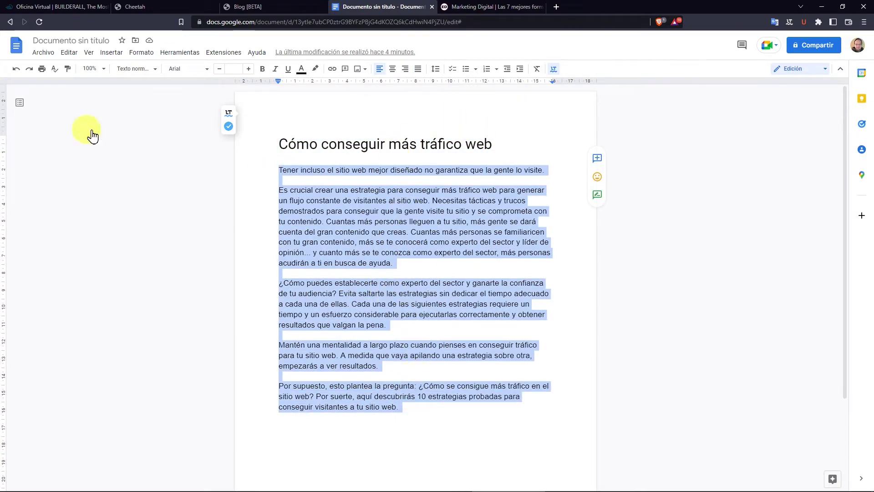
# Back in the blog draft, select the Subtítulos heading for replacement.
pyautogui.click(245, 8)
pyautogui.doubleClick(65, 70)
pyautogui.click(8, 54)
pyautogui.moveTo(17, 71); pyautogui.dragTo(77, 67)
pyautogui.doubleClick(78, 69)
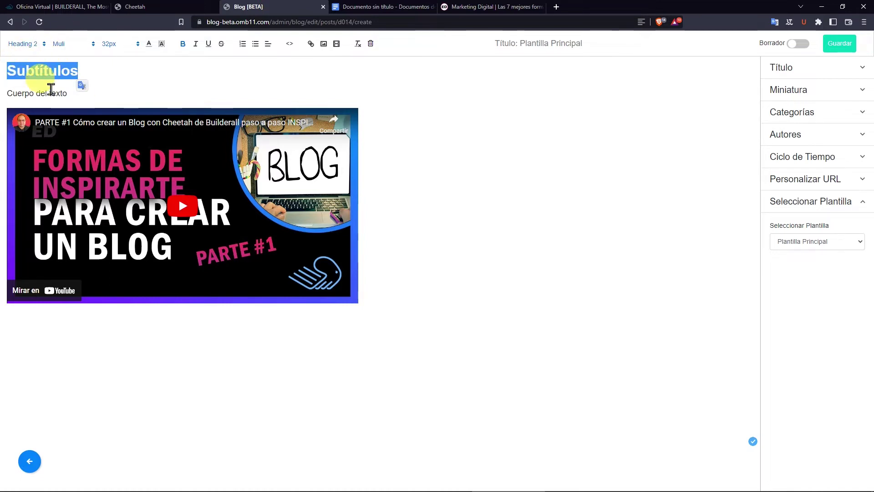
# Select the template's embedded video, try its alignments, and delete it.
pyautogui.click(382, 7)
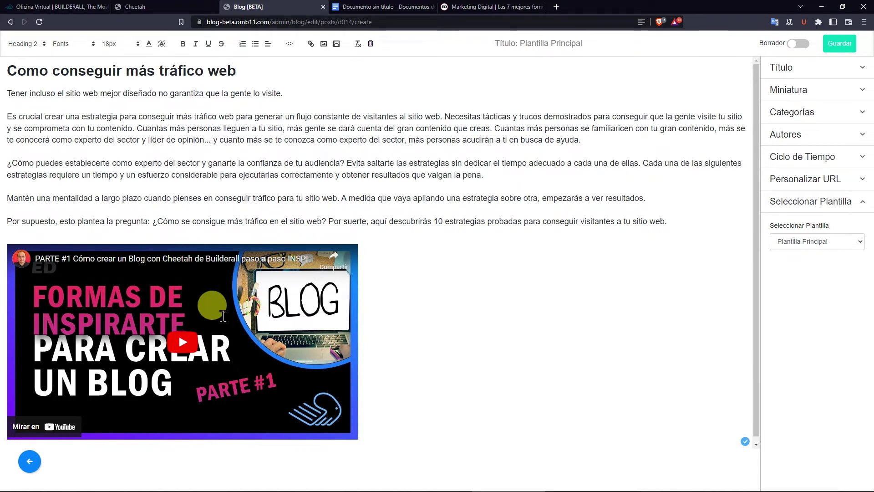
pyautogui.click(328, 420)
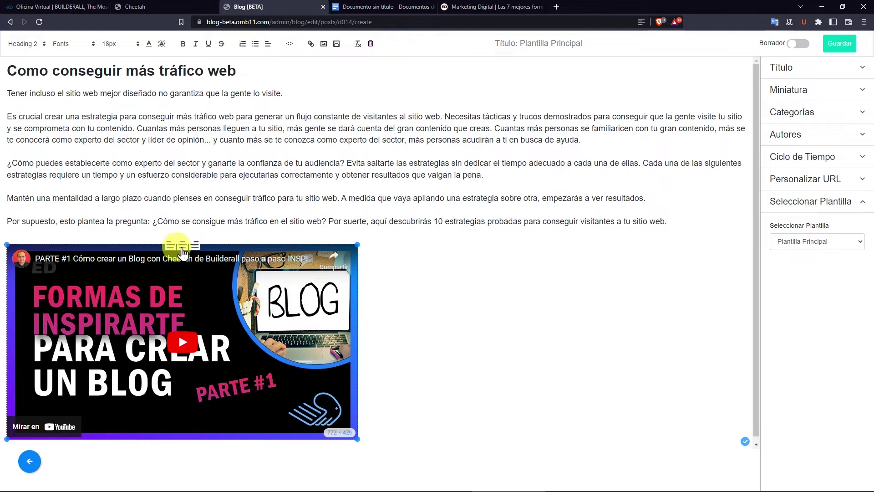
pyautogui.click(182, 248)
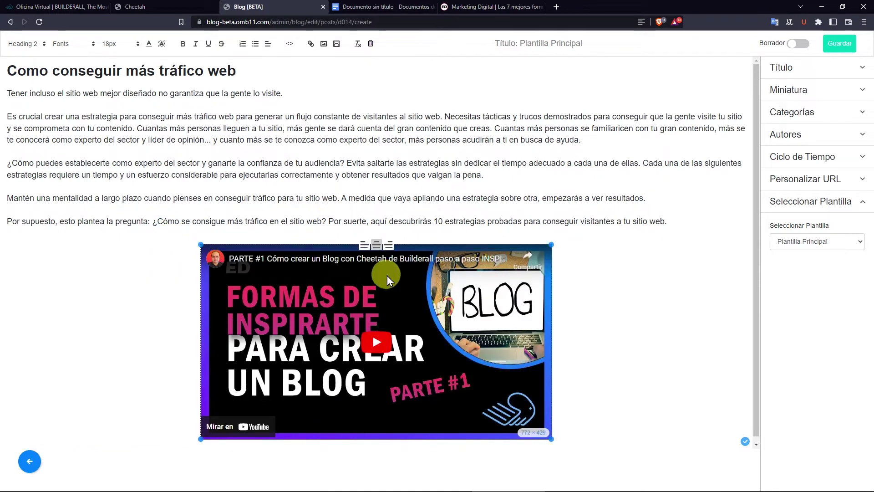
pyautogui.click(386, 246)
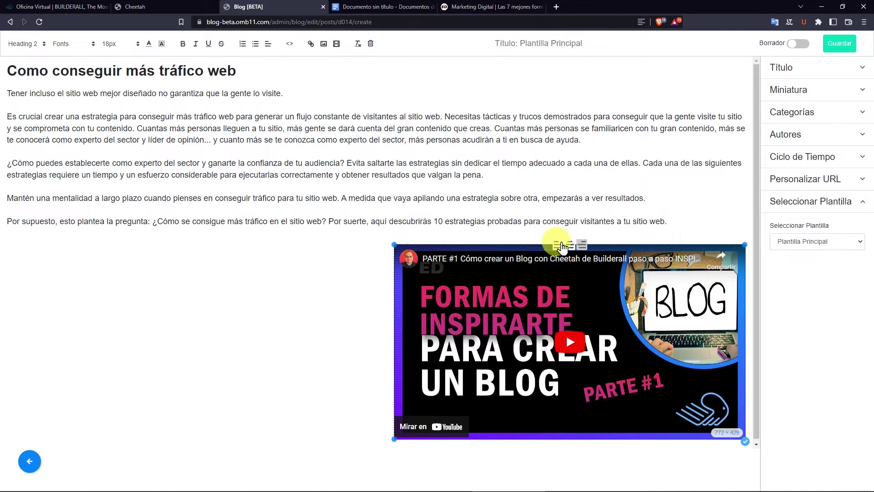
pyautogui.click(557, 245)
pyautogui.press('Delete')
# Embed the new YouTube video from the copied link and enlarge it to 775 × 433.
pyautogui.click(336, 44)
pyautogui.hotkey('ctrl', 'v')
pyautogui.press('Return')
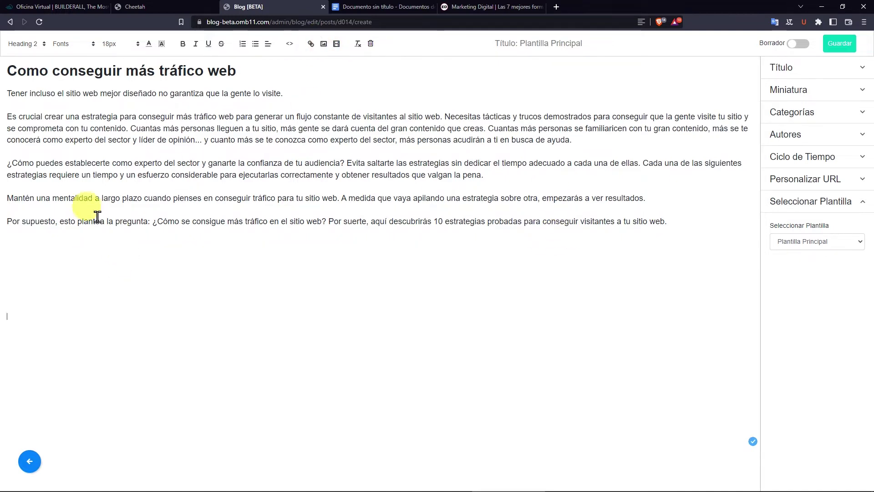
pyautogui.moveTo(130, 301); pyautogui.dragTo(321, 434)
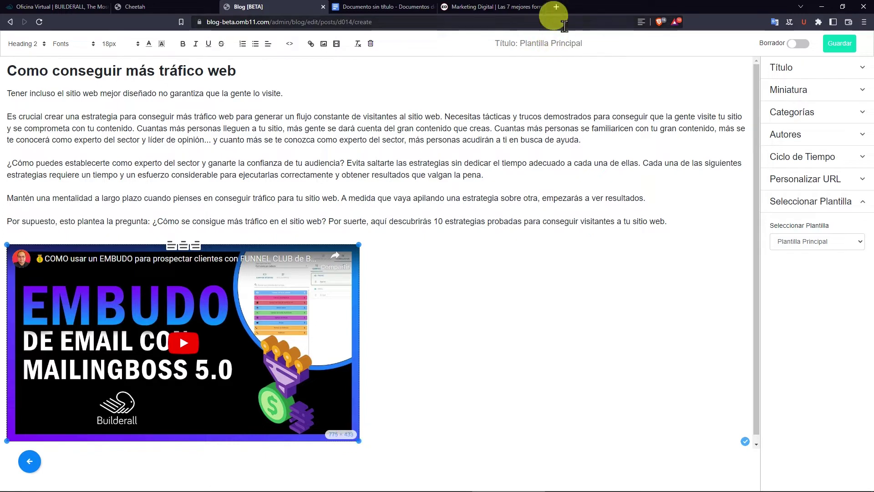
# Title the post 'Las 7 mejores formas de atraer tráfico a tu sitio web' and expand Miniatura.
pyautogui.click(489, 6)
pyautogui.moveTo(376, 146); pyautogui.dragTo(176, 111)
pyautogui.hotkey('ctrl', 'c')
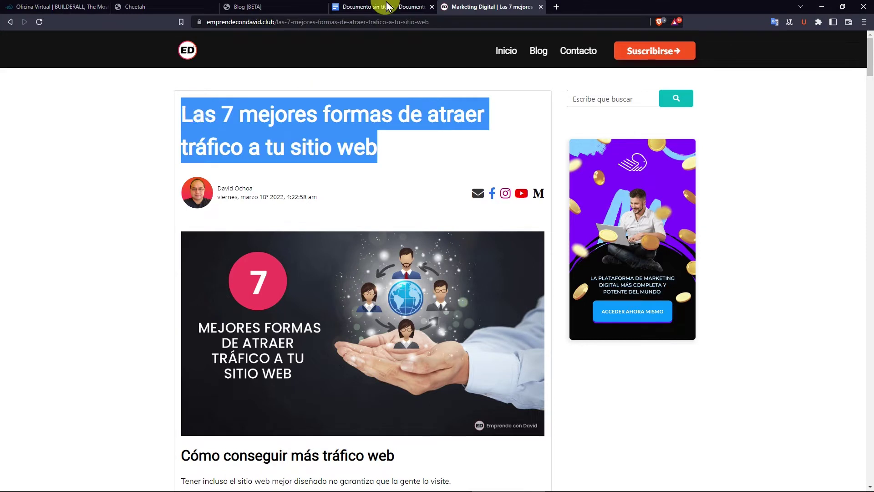
pyautogui.hotkey('ctrl', '3')
pyautogui.click(796, 107)
pyautogui.hotkey('ctrl', 'v')
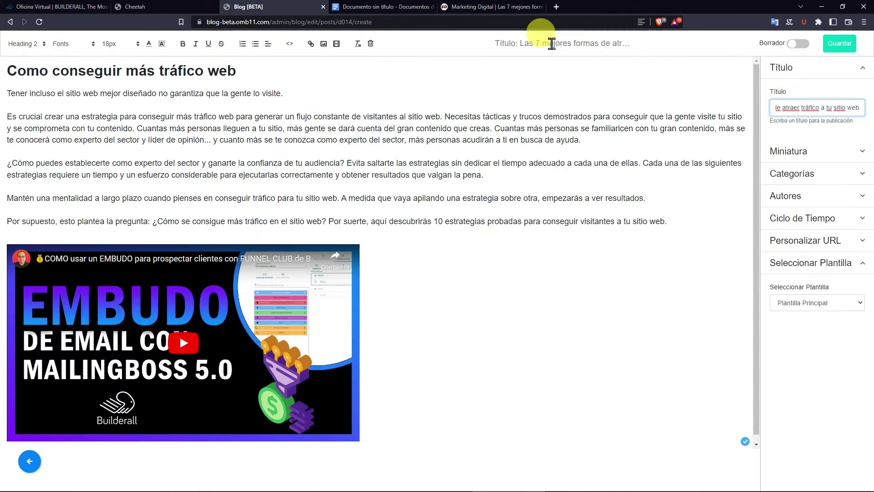
pyautogui.click(800, 155)
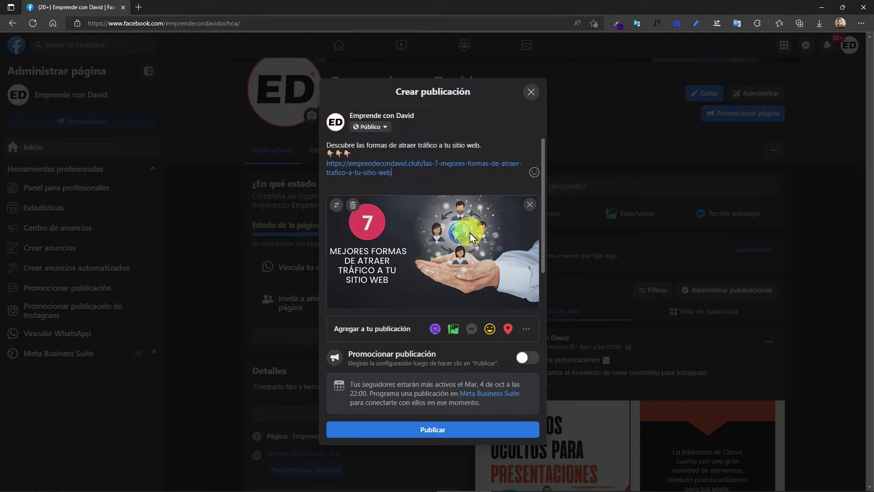
# Re-paste the article link to refresh the Facebook post's preview, then publish it to the page.
pyautogui.tripleClick(387, 160)
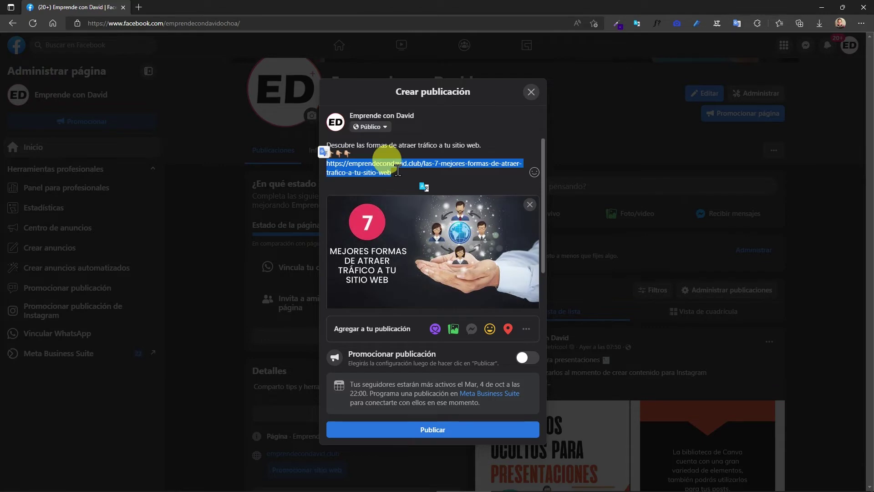
pyautogui.press('BackSpace')
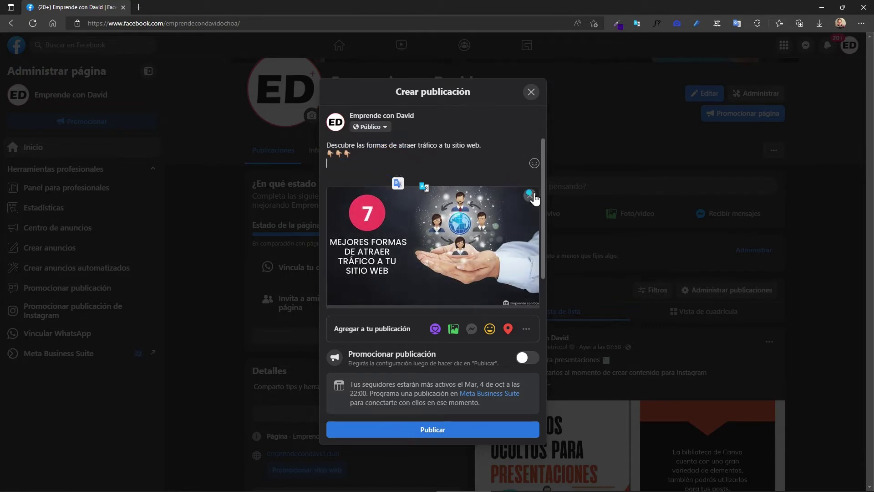
pyautogui.click(532, 195)
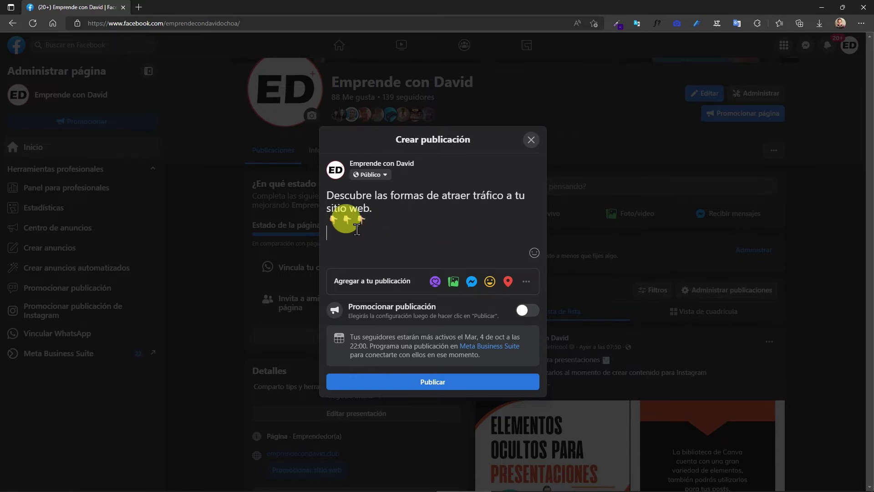
pyautogui.hotkey('ctrl', 'v')
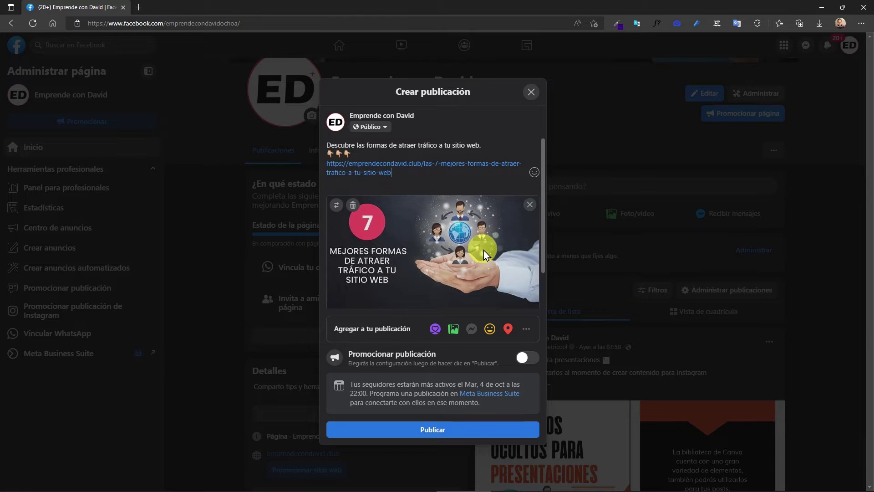
pyautogui.click(416, 429)
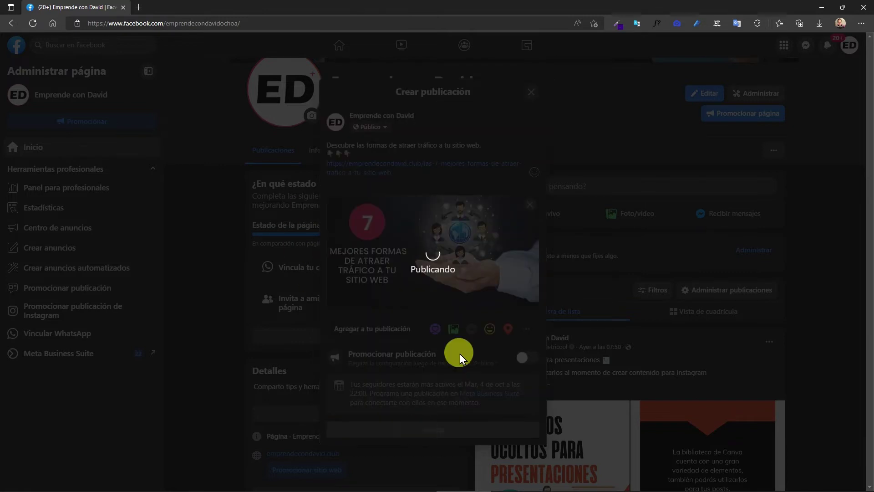
pyautogui.scroll(-1, 622, 336)
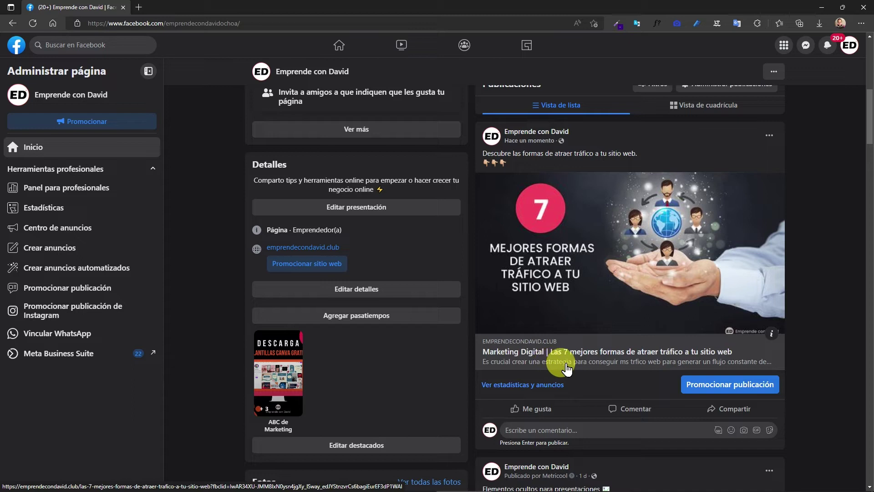
pyautogui.scroll(2, 592, 364)
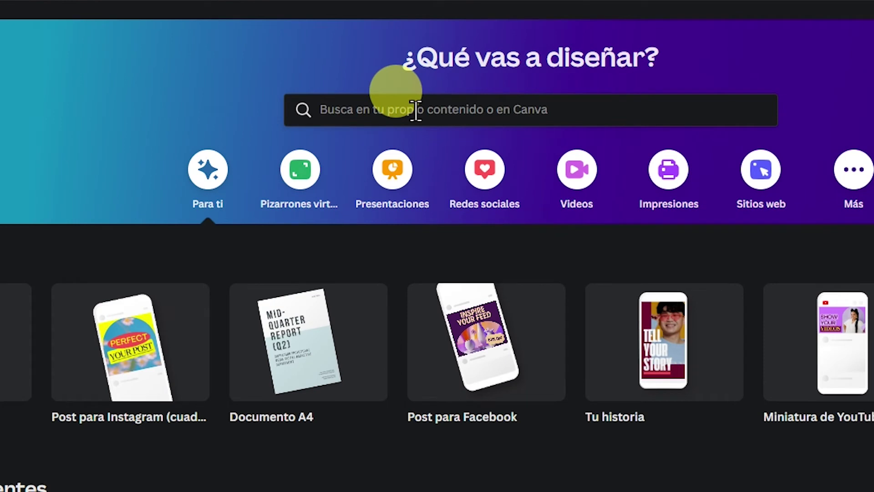
# Search Canva for 'banner para blog' and create a blank Blog Banner design.
pyautogui.click(385, 110)
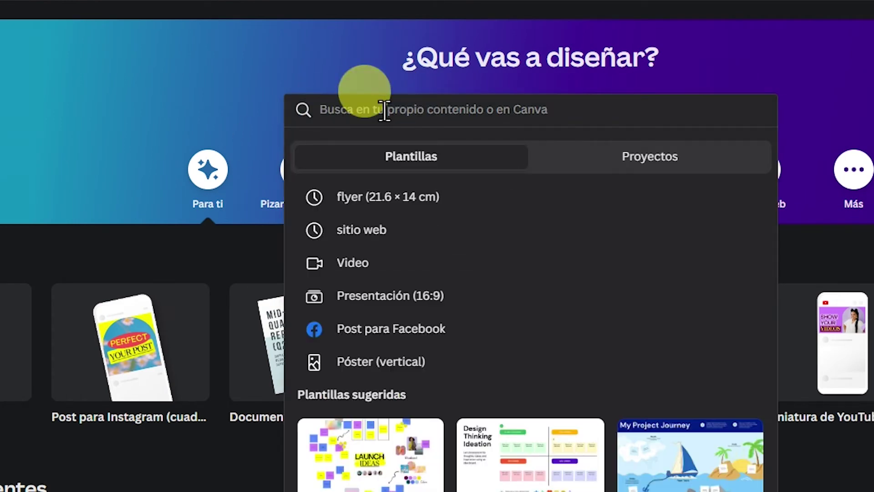
pyautogui.write('banner para blog')
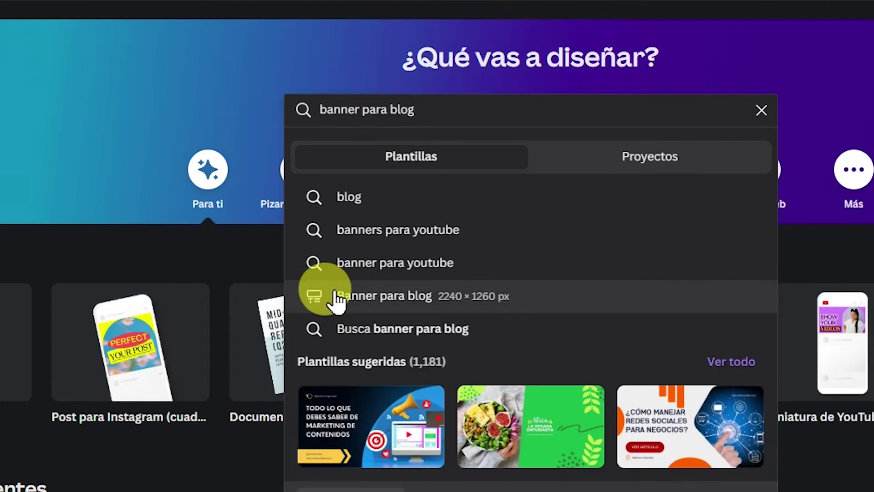
pyautogui.click(357, 298)
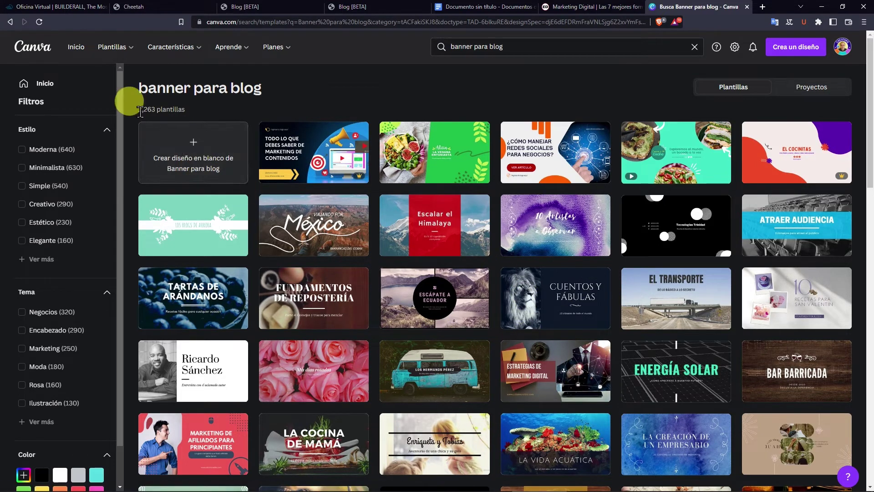
pyautogui.click(164, 172)
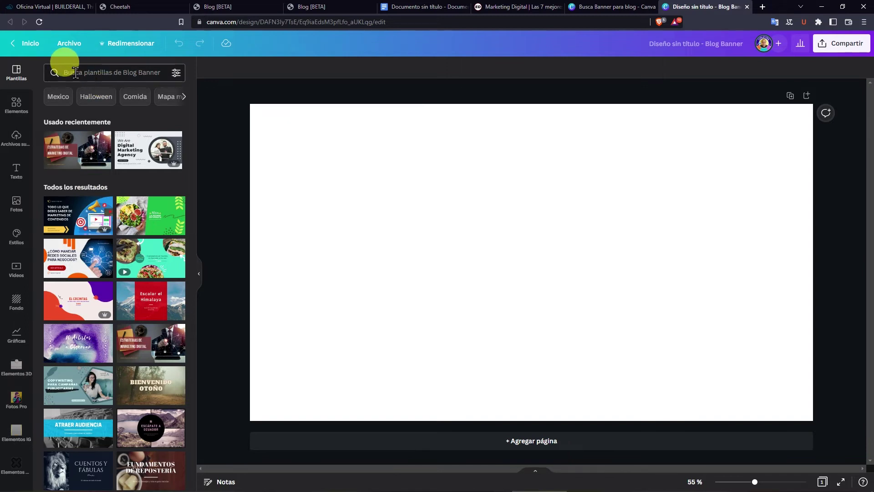
pyautogui.click(75, 73)
pyautogui.press('Return')
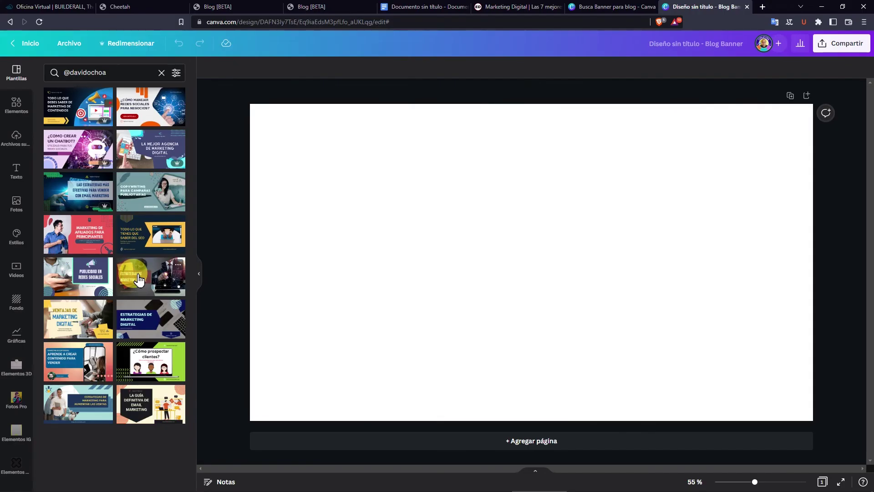
pyautogui.click(141, 370)
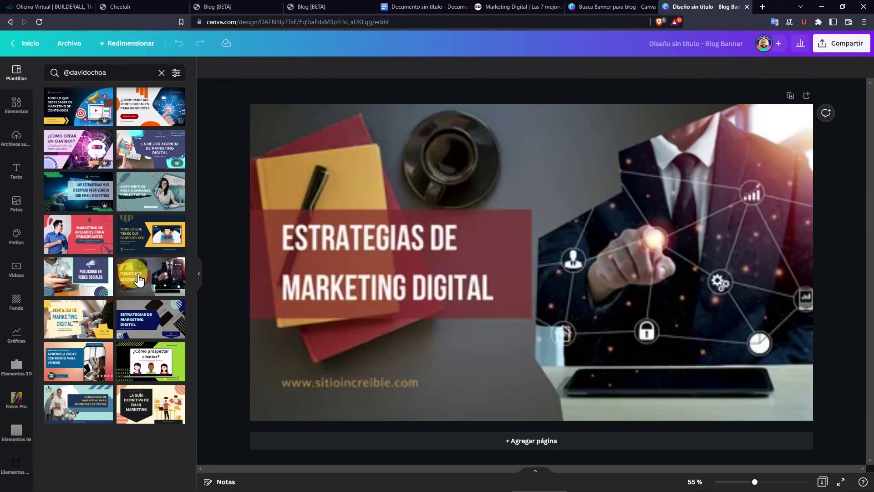
pyautogui.click(444, 268)
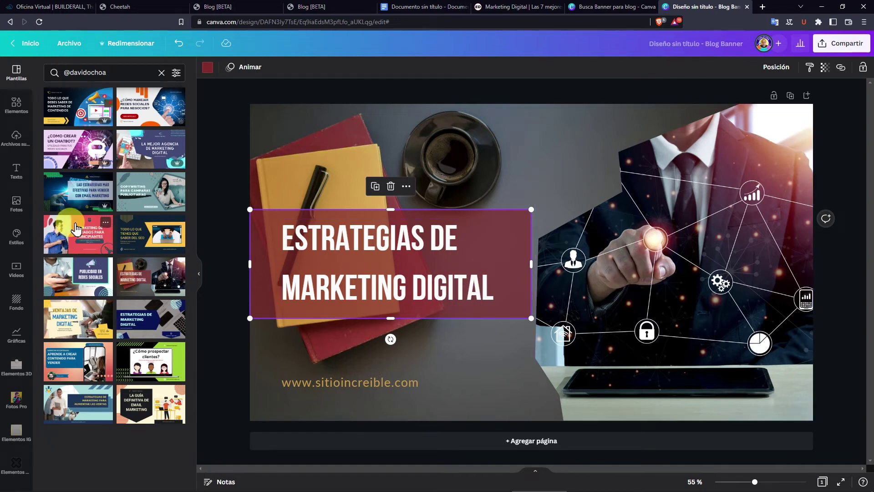
pyautogui.click(57, 234)
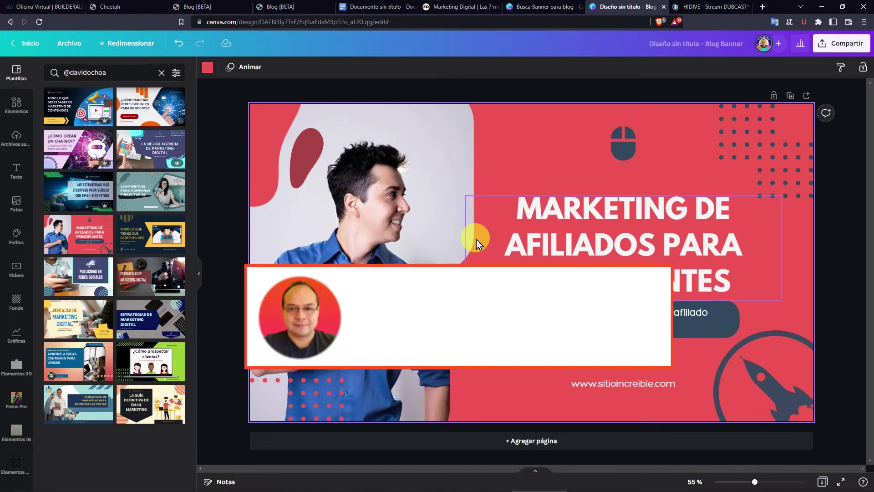
pyautogui.click(700, 7)
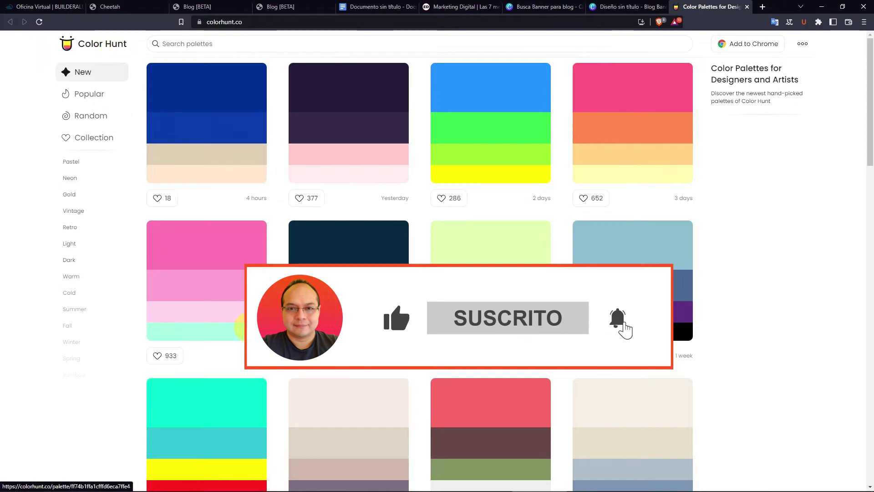
# Snip the dark purple, orange-red, peach and pale pink palette card on Color Hunt.
pyautogui.scroll(-1, 148, 63)
pyautogui.scroll(-5, 445, 342)
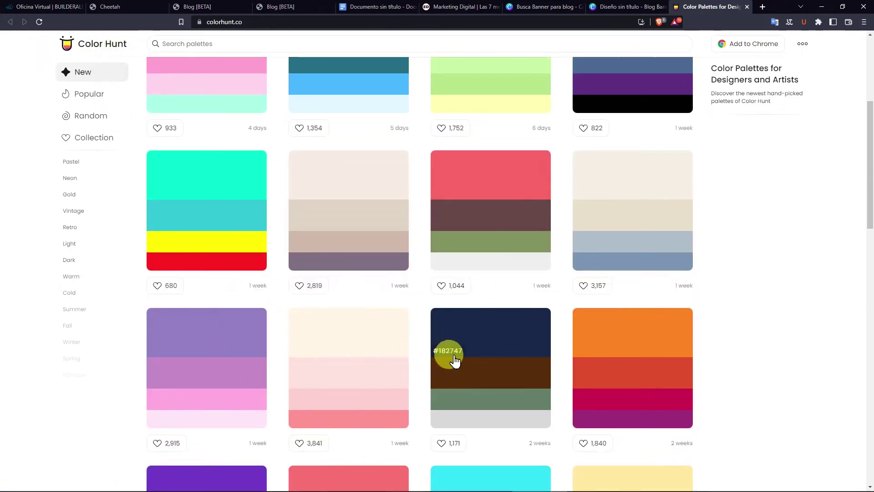
pyautogui.scroll(-15, 404, 296)
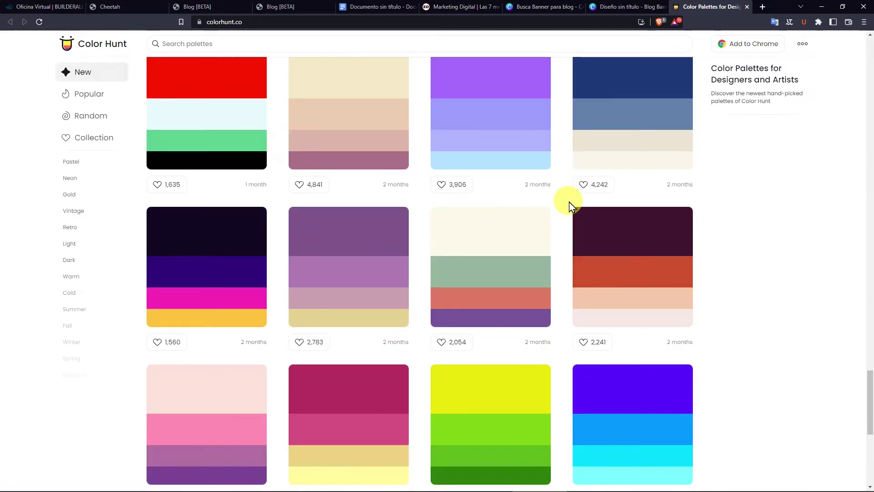
pyautogui.press('super+shift+s')
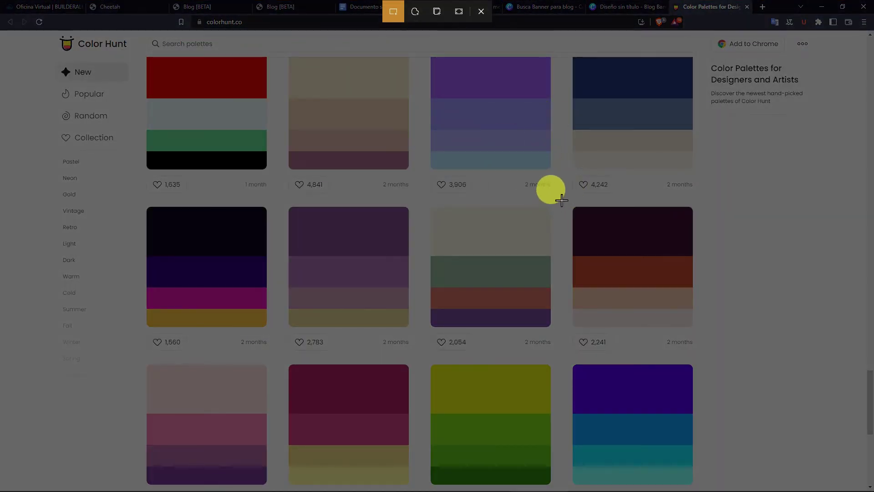
pyautogui.moveTo(562, 198); pyautogui.dragTo(706, 332)
# Paste the palette snip into the banner, apply its colours to the page, then delete it.
pyautogui.click(605, 7)
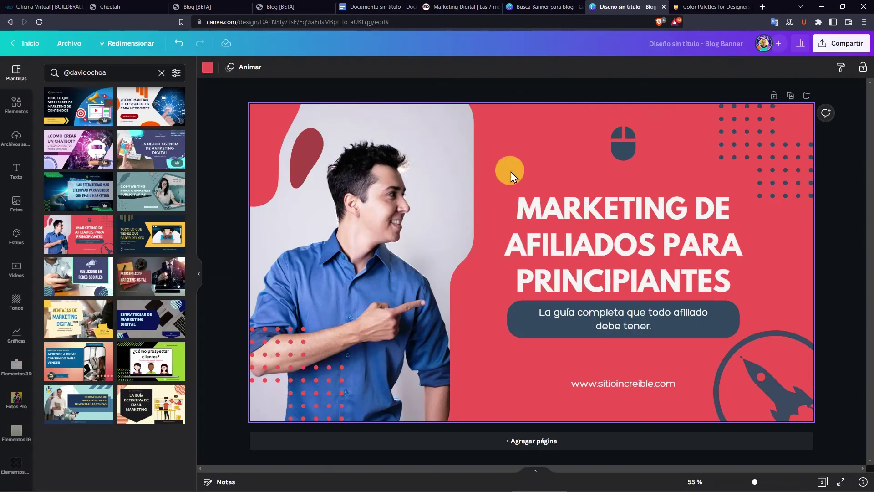
pyautogui.hotkey('ctrl', 'v')
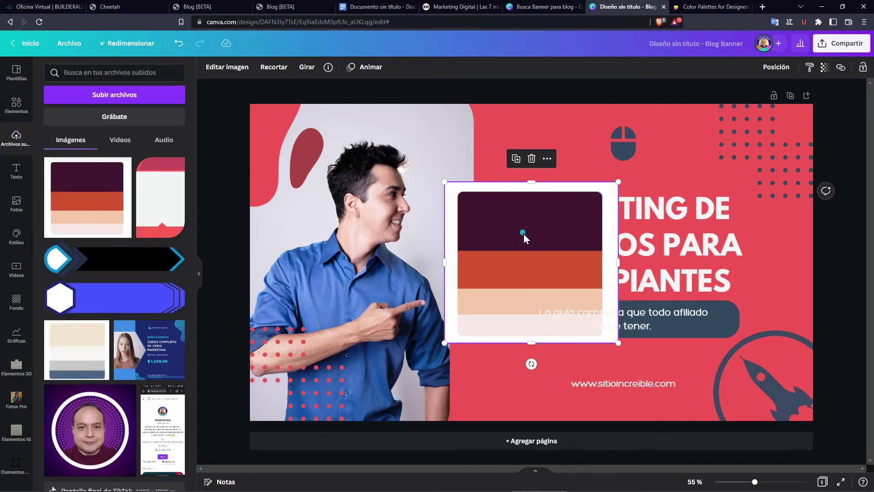
pyautogui.moveTo(523, 233); pyautogui.dragTo(506, 205)
pyautogui.rightClick(506, 206)
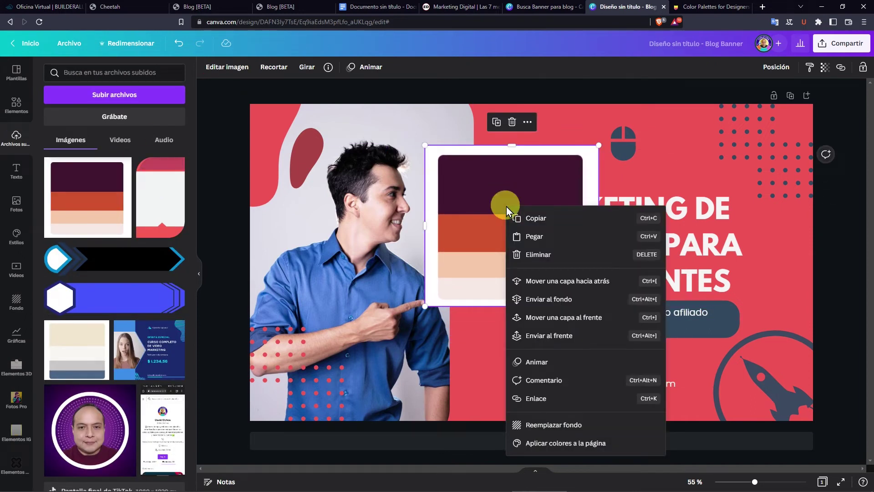
pyautogui.click(529, 445)
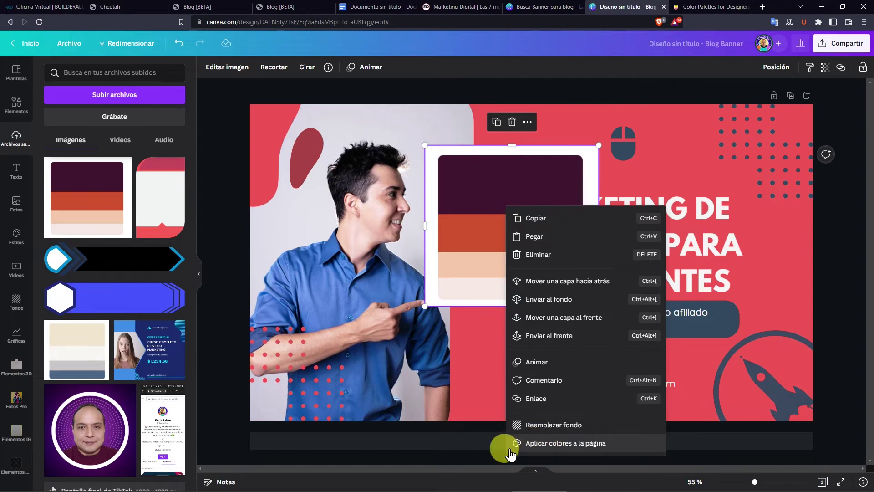
pyautogui.click(551, 446)
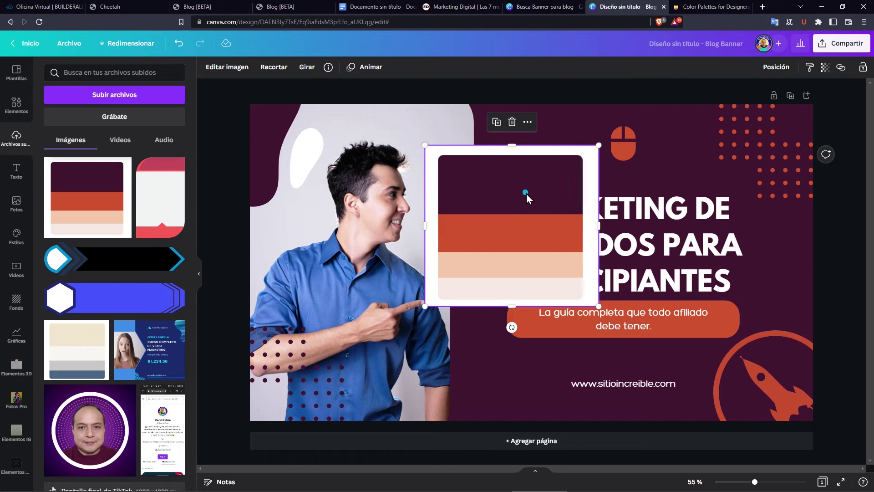
pyautogui.moveTo(525, 195); pyautogui.dragTo(508, 172)
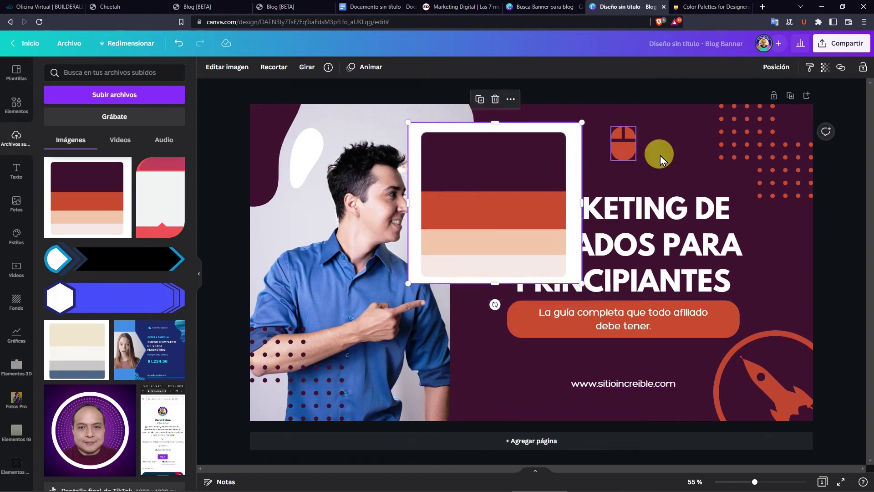
pyautogui.press('Delete')
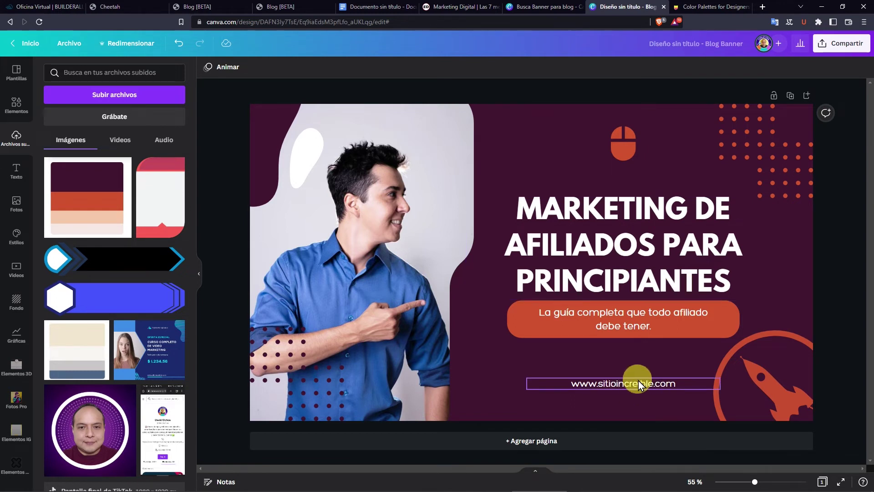
# Replace the banner photo with a smiling man in a black T-shirt pointing, and crop it.
pyautogui.click(347, 188)
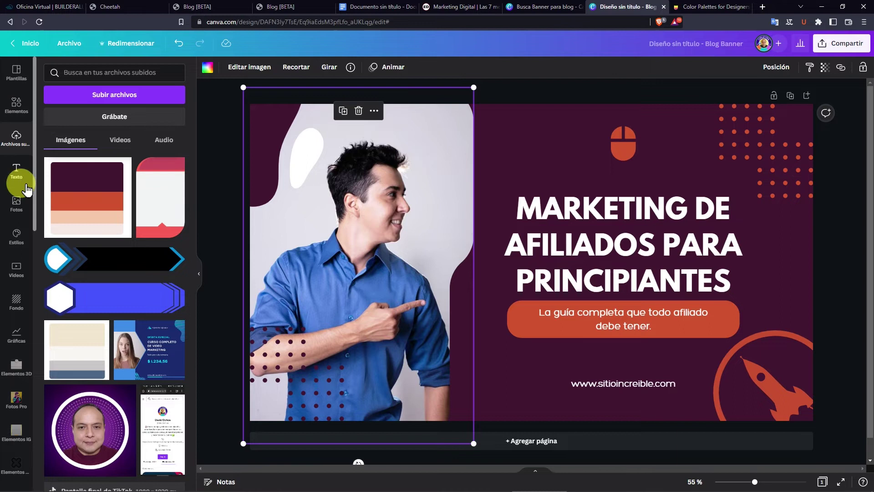
pyautogui.click(17, 210)
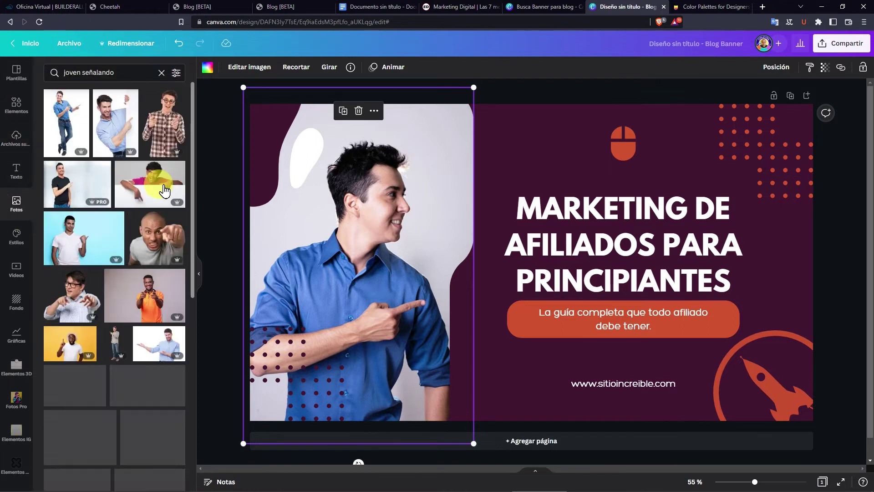
pyautogui.moveTo(72, 191); pyautogui.dragTo(456, 234)
pyautogui.doubleClick(390, 212)
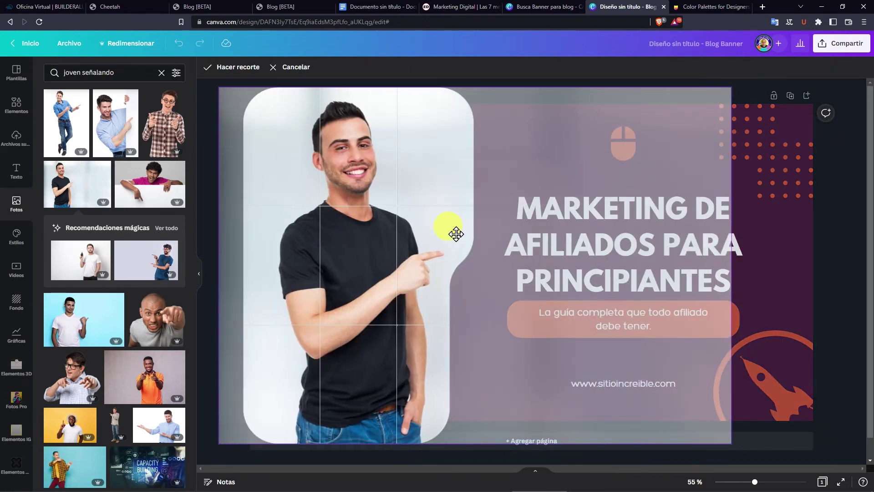
pyautogui.click(496, 153)
pyautogui.click(539, 131)
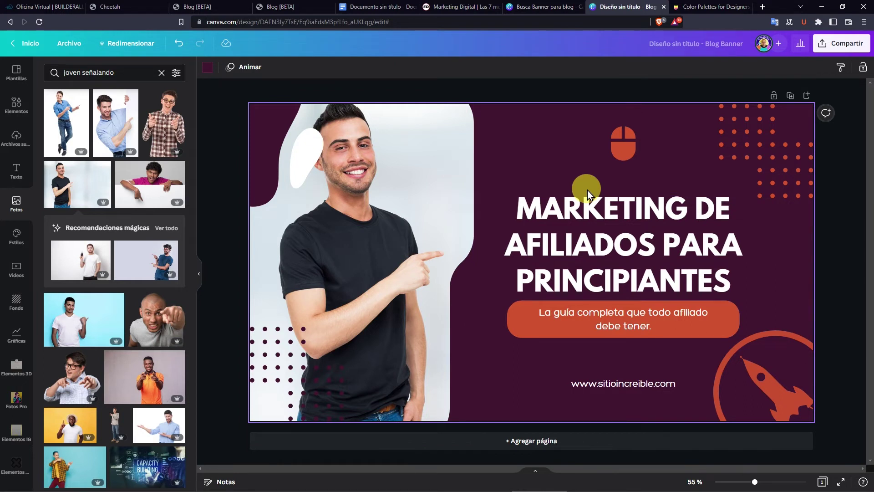
# Download the finished banner as a PNG.
pyautogui.click(839, 50)
pyautogui.click(742, 261)
pyautogui.click(769, 233)
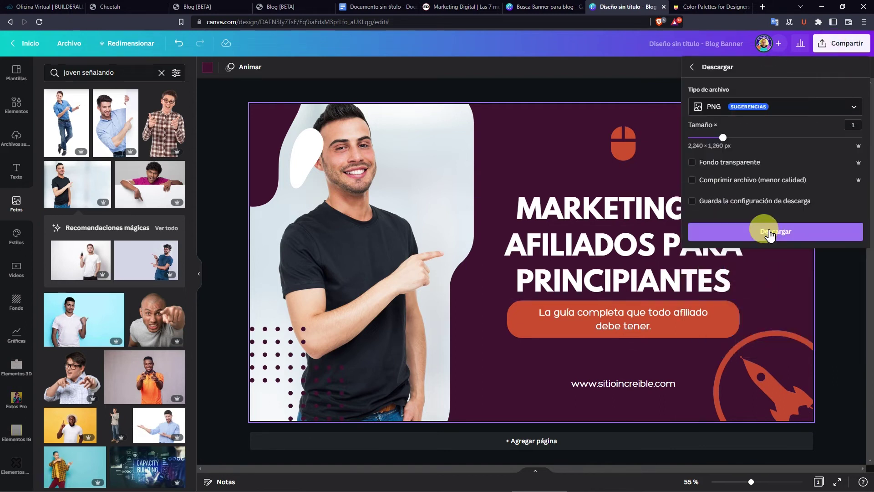
pyautogui.click(775, 232)
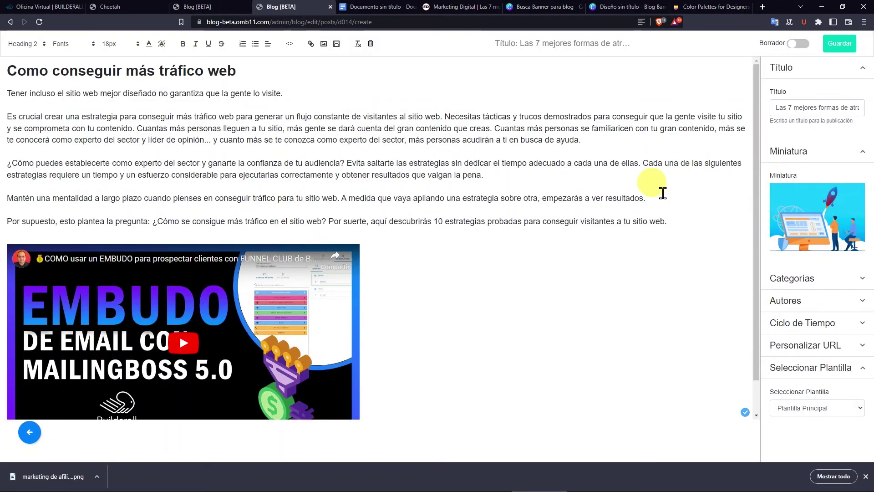
# Upload the Marketing de afiliados para principiantes banner from the computer and use it as the thumbnail.
pyautogui.click(816, 218)
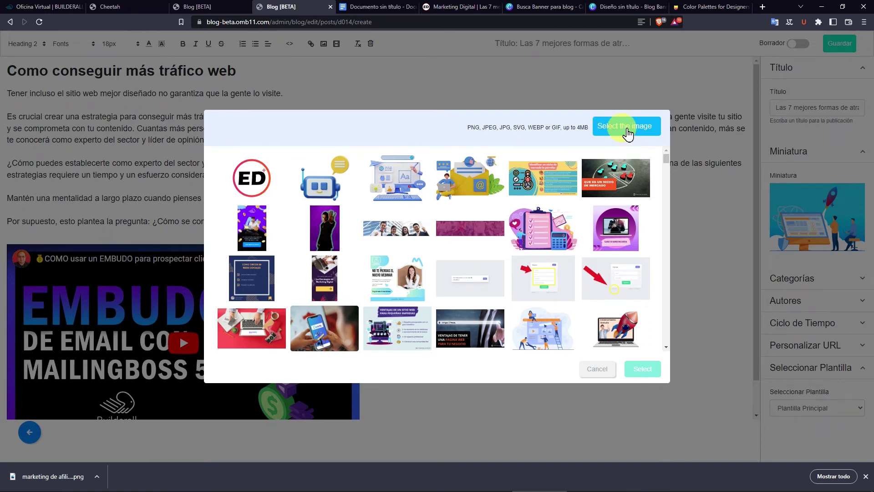
pyautogui.click(627, 129)
pyautogui.click(361, 156)
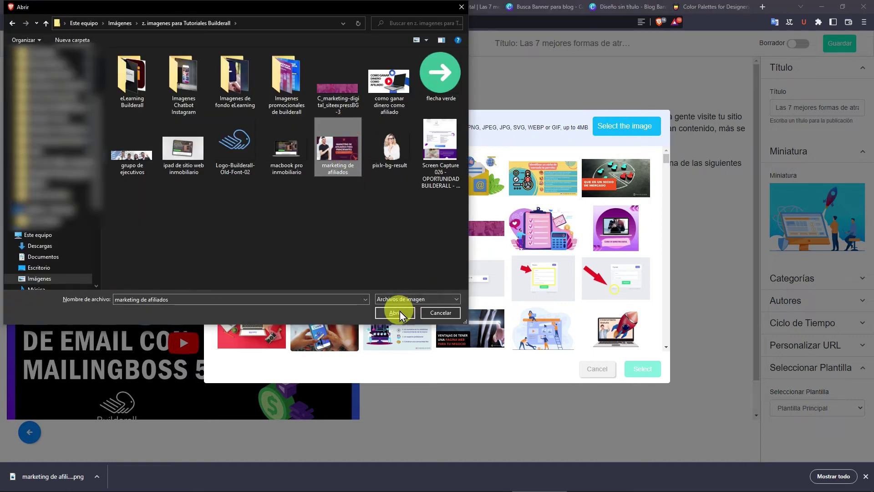
pyautogui.click(396, 308)
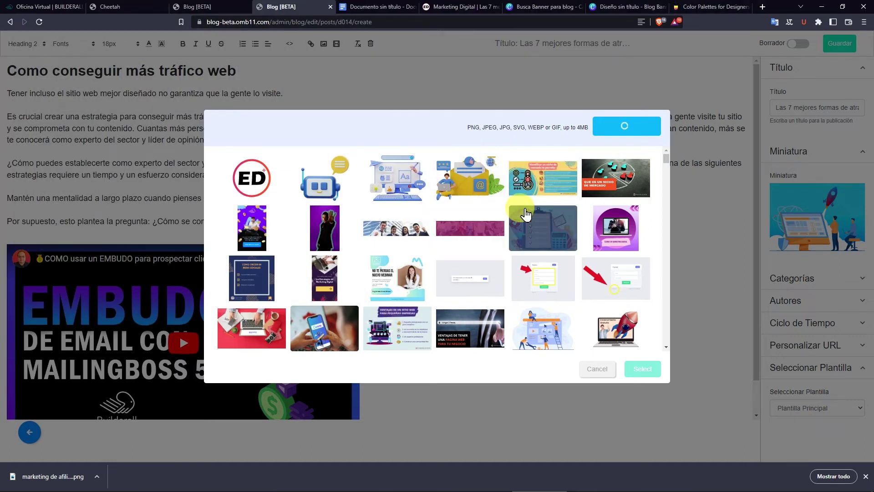
pyautogui.hotkey('alt', 'Tab')
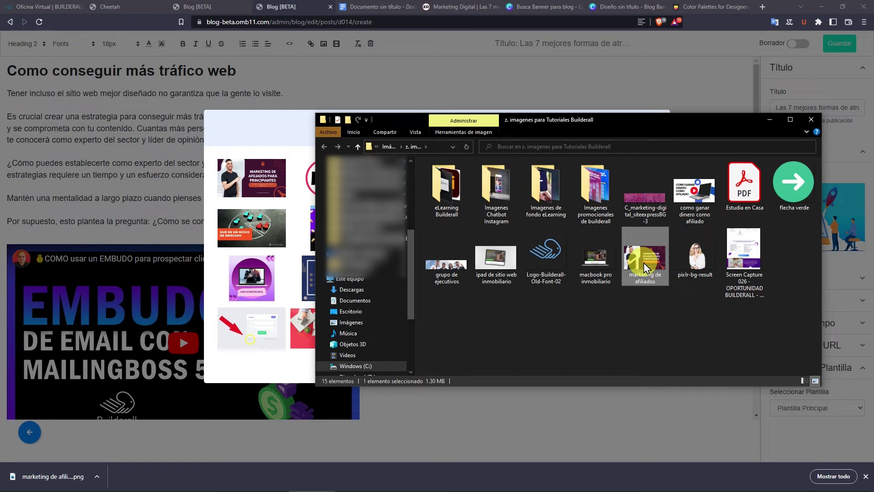
pyautogui.hotkey('alt', 'Tab')
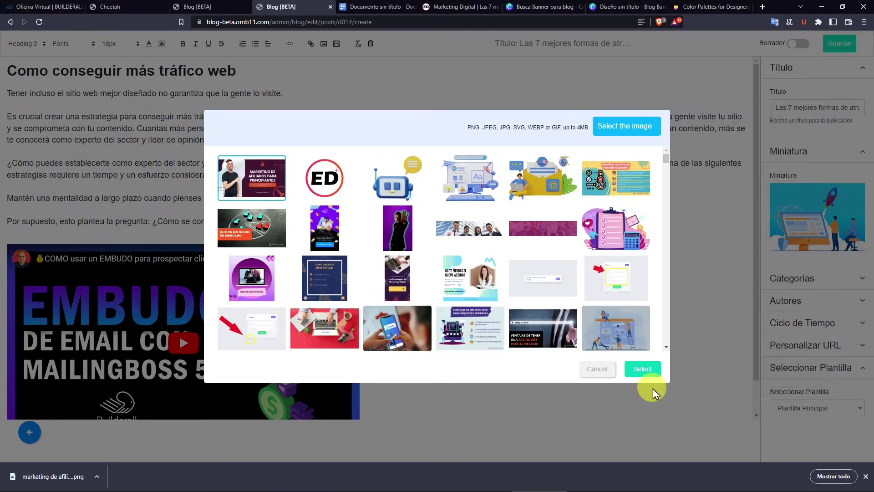
pyautogui.click(643, 367)
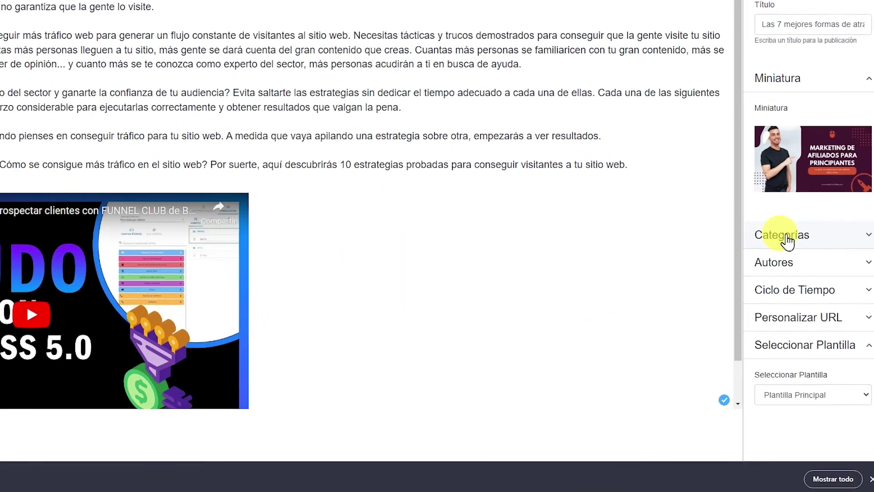
# Assign the cheetah category and an author to the post.
pyautogui.click(794, 279)
pyautogui.click(834, 250)
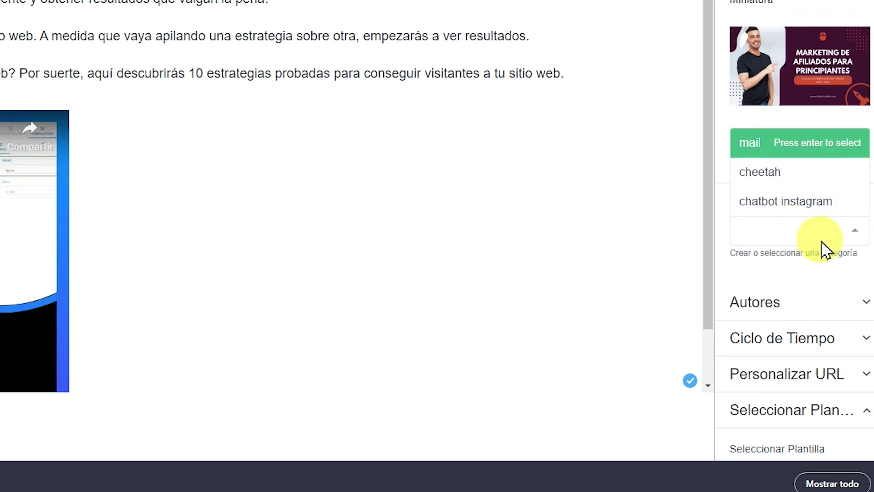
pyautogui.click(754, 179)
pyautogui.click(764, 319)
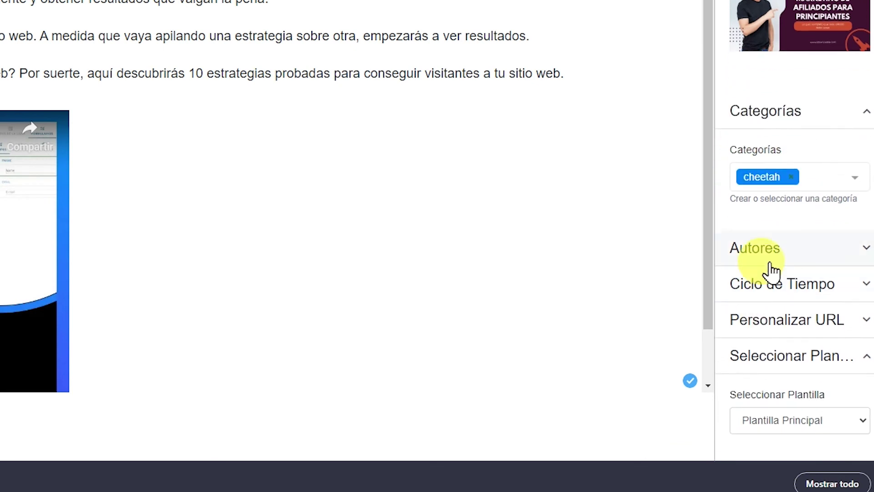
pyautogui.click(836, 209)
pyautogui.click(779, 240)
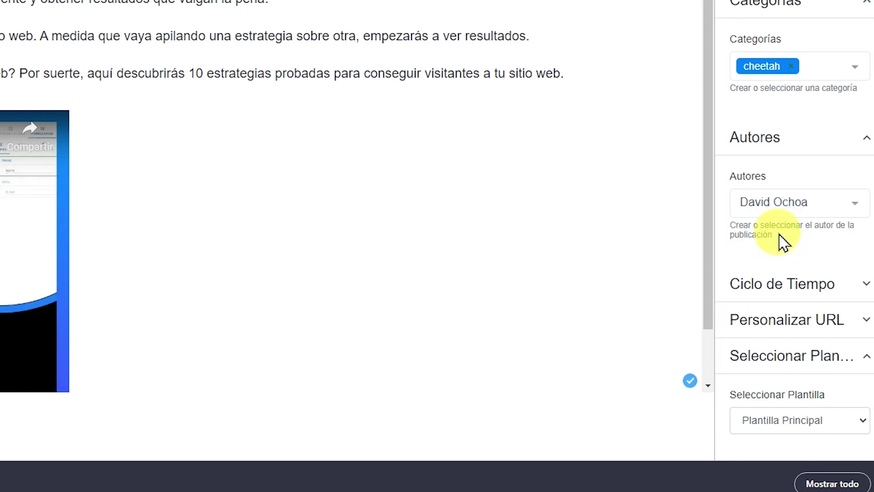
# Set the Ciclo de Tiempo publishing mode to Programado.
pyautogui.click(756, 292)
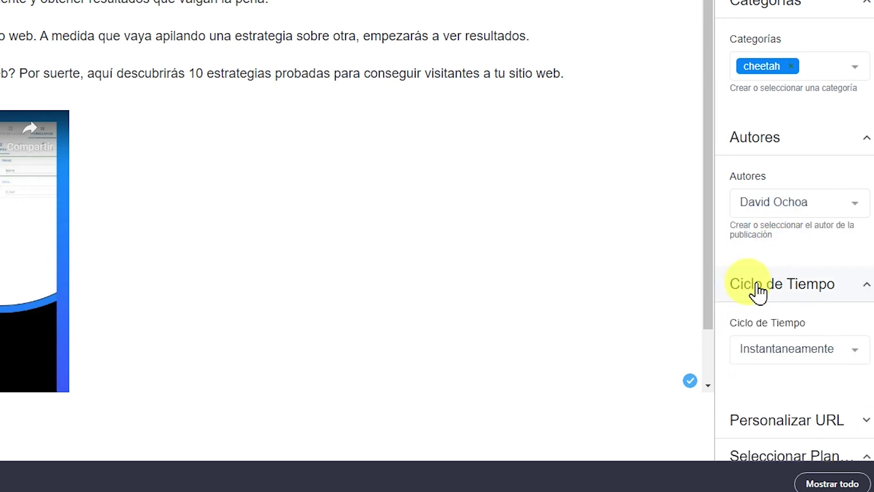
pyautogui.scroll(-2, 782, 273)
pyautogui.click(831, 250)
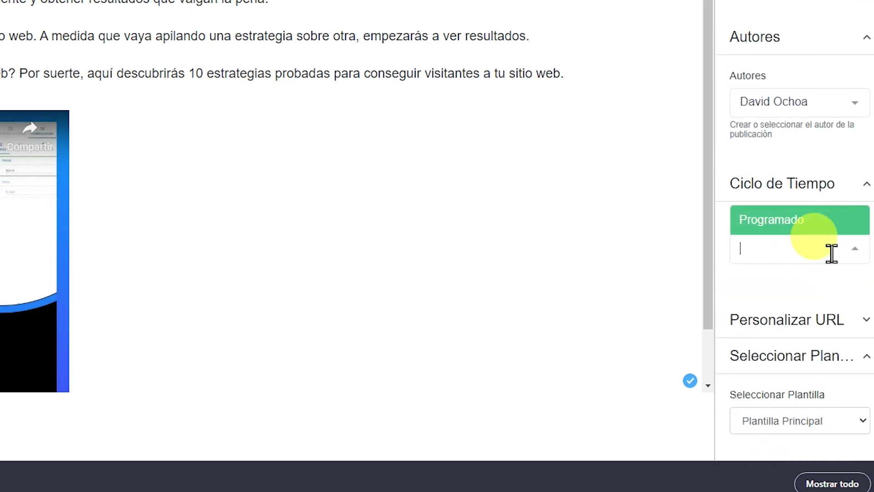
pyautogui.click(795, 222)
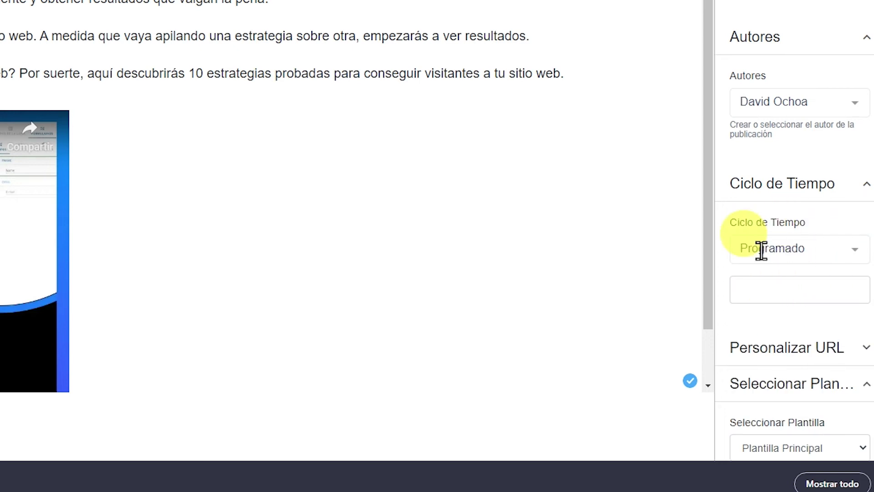
# Schedule the post to publish on 3 October 2022 at 08:00.
pyautogui.click(752, 292)
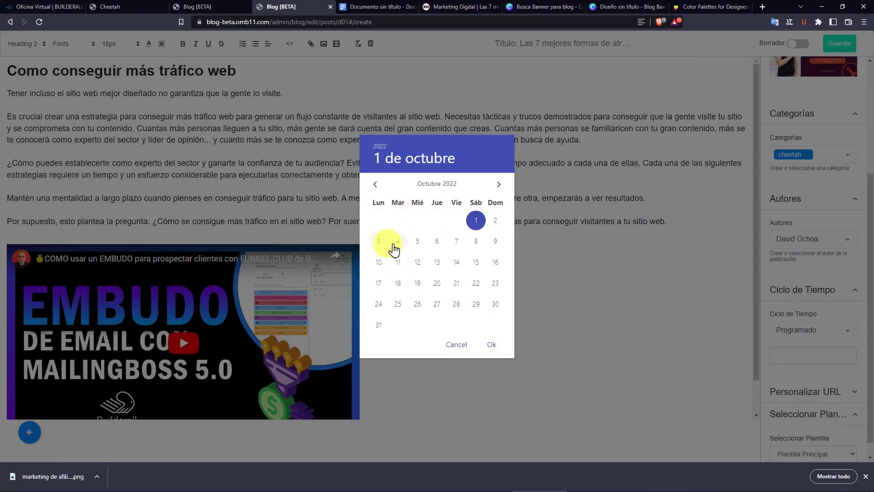
pyautogui.click(379, 243)
pyautogui.click(398, 250)
pyautogui.scroll(6, 400, 231)
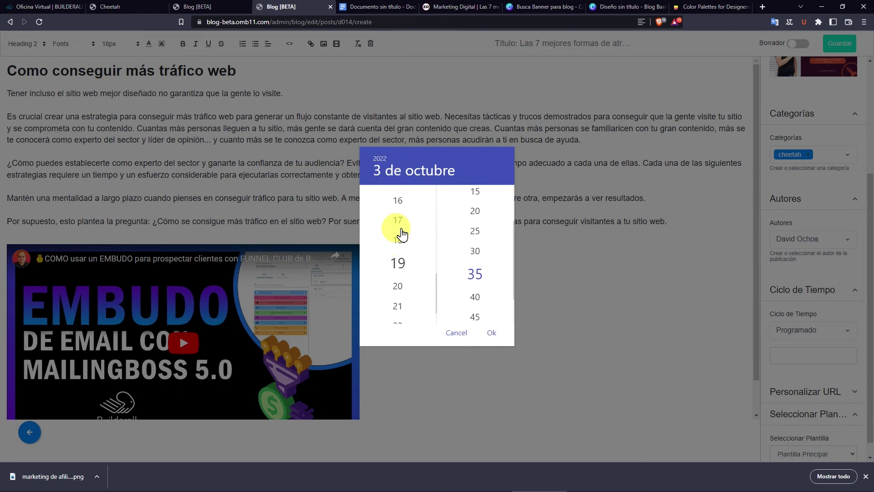
pyautogui.scroll(-2, 400, 232)
pyautogui.click(401, 241)
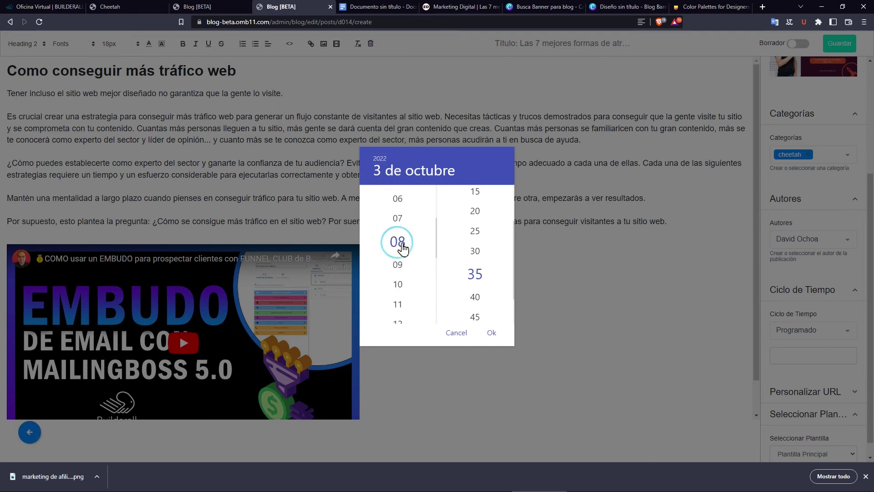
pyautogui.scroll(1, 462, 273)
pyautogui.click(474, 200)
pyautogui.click(496, 337)
pyautogui.click(826, 312)
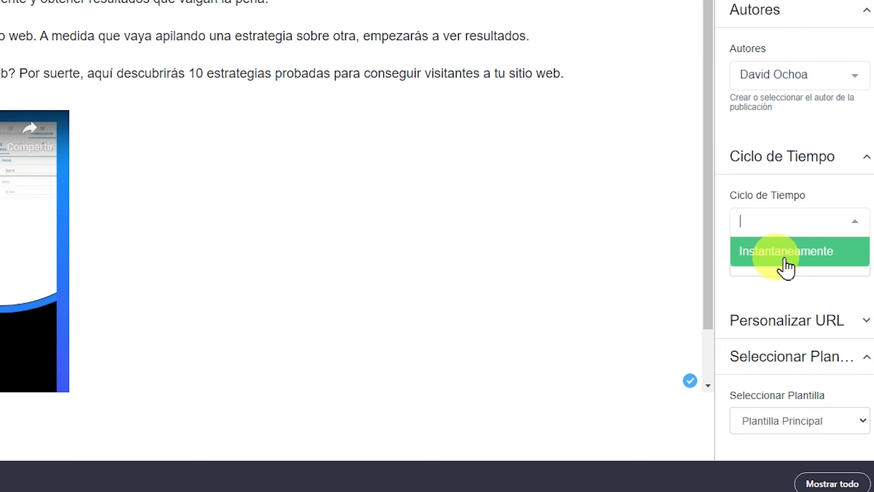
# Keep Programado and edit the custom URL slug to end in 'atraer-tráfico-a-tu-sitio-web'.
pyautogui.click(786, 270)
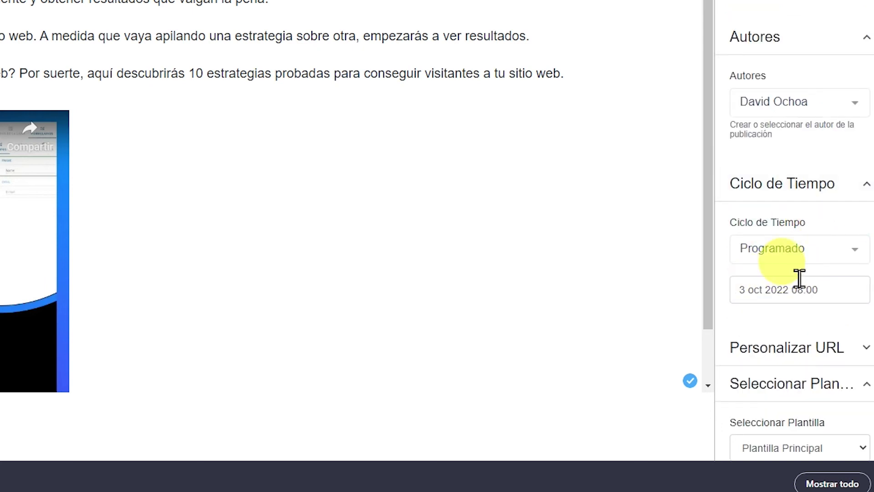
pyautogui.scroll(-1, 771, 318)
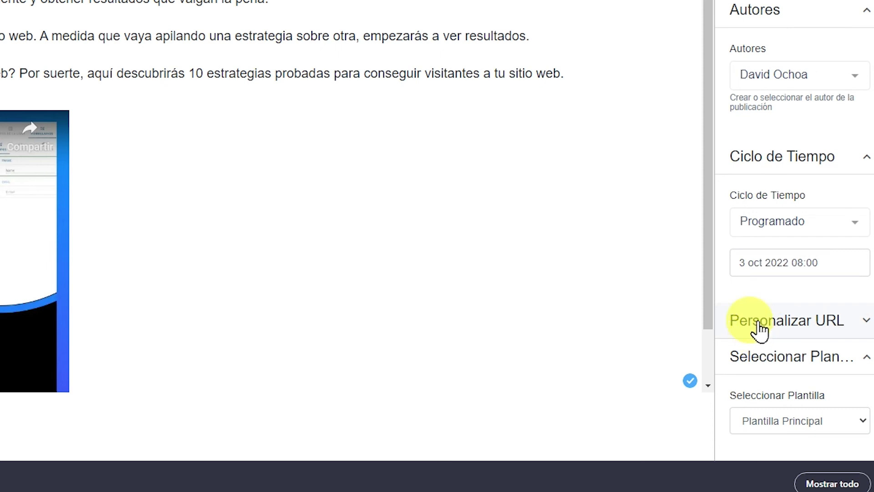
pyautogui.click(759, 329)
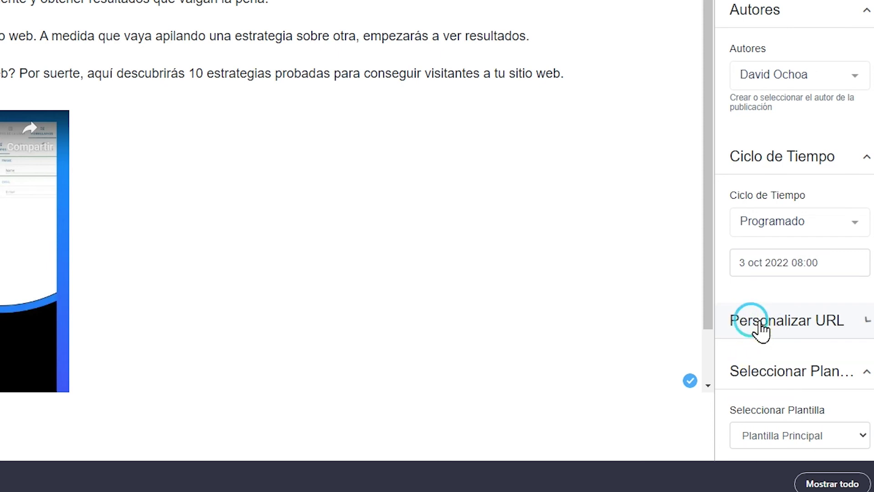
pyautogui.scroll(-2, 767, 305)
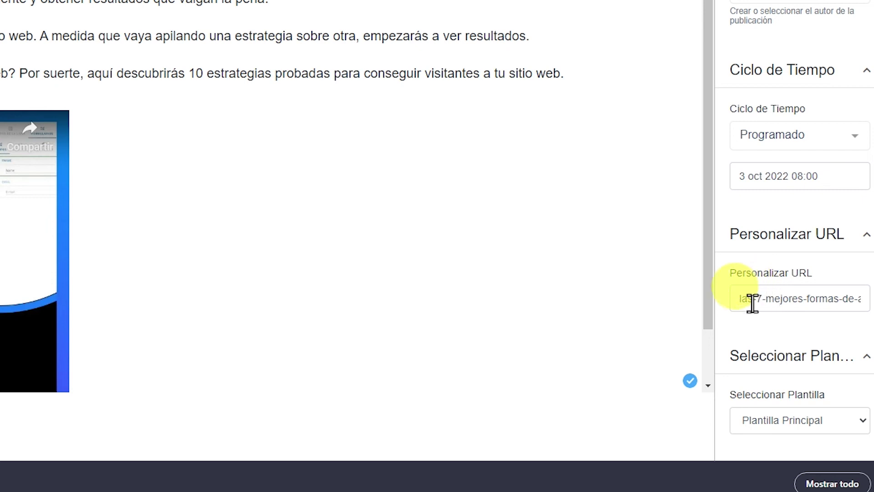
pyautogui.moveTo(748, 301); pyautogui.dragTo(795, 301)
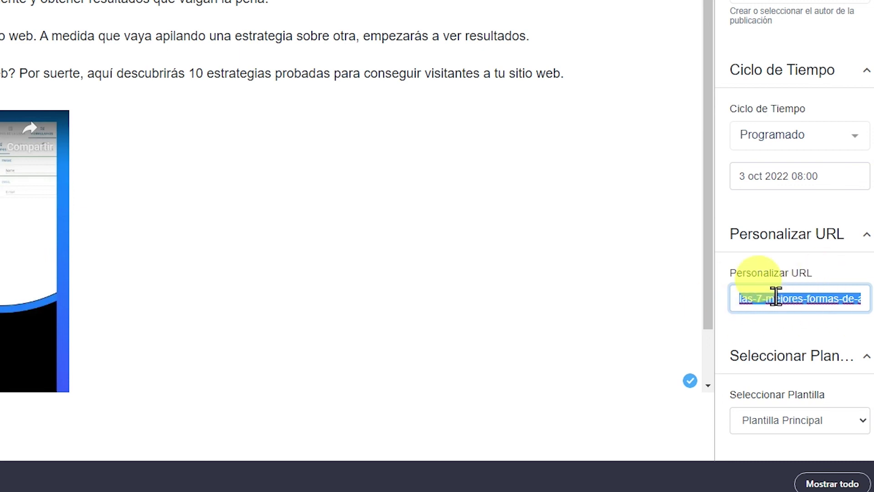
pyautogui.moveTo(775, 298); pyautogui.dragTo(779, 302)
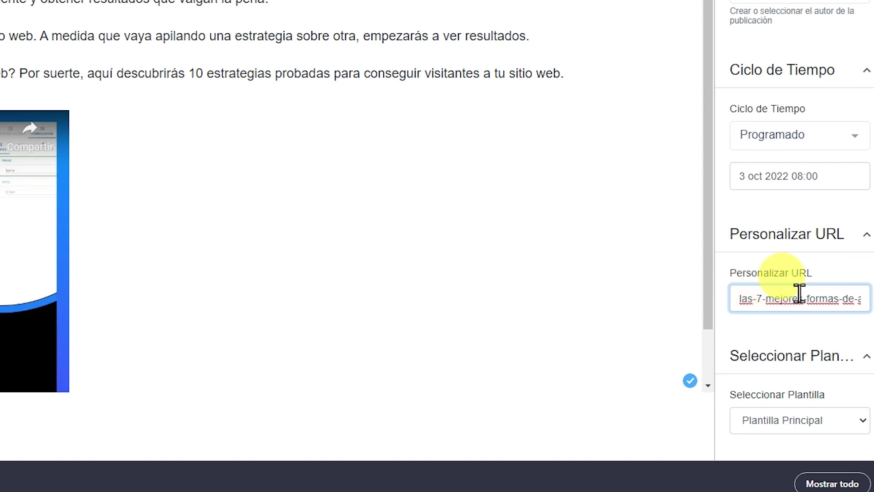
pyautogui.moveTo(763, 298); pyautogui.dragTo(819, 297)
pyautogui.press('End')
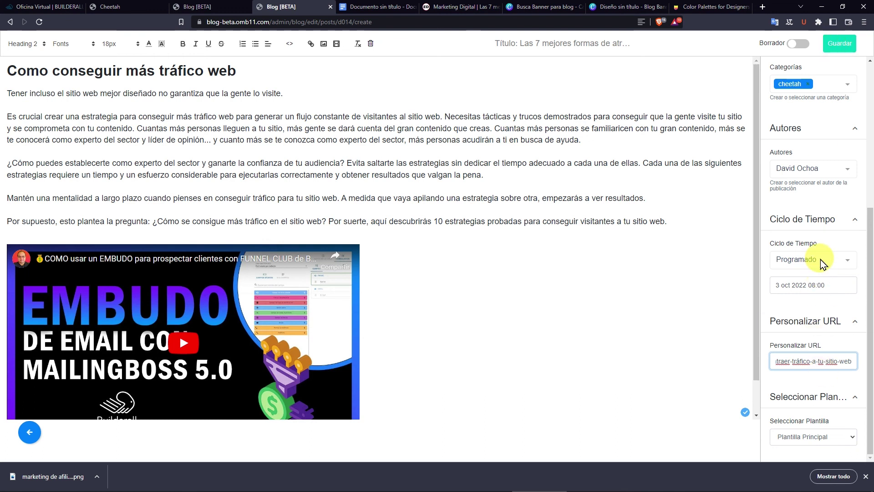
# Leave draft mode off, save the post, and return to the Publicaciones list.
pyautogui.click(794, 45)
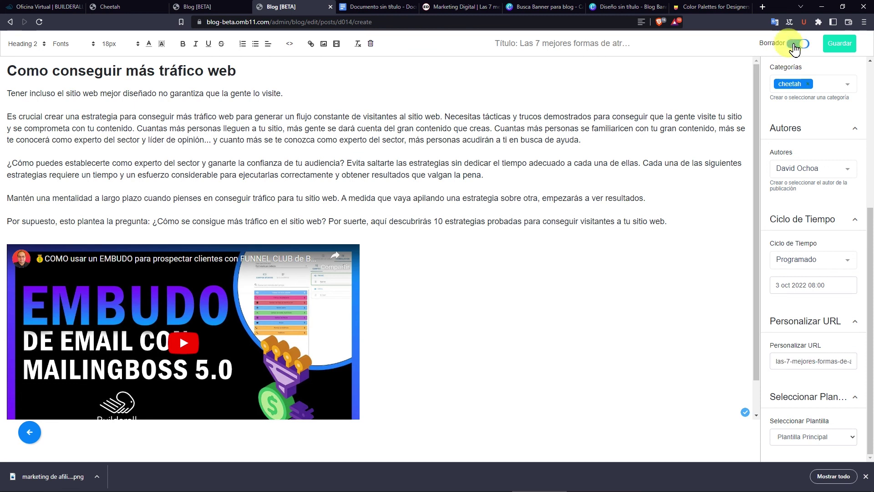
pyautogui.click(801, 44)
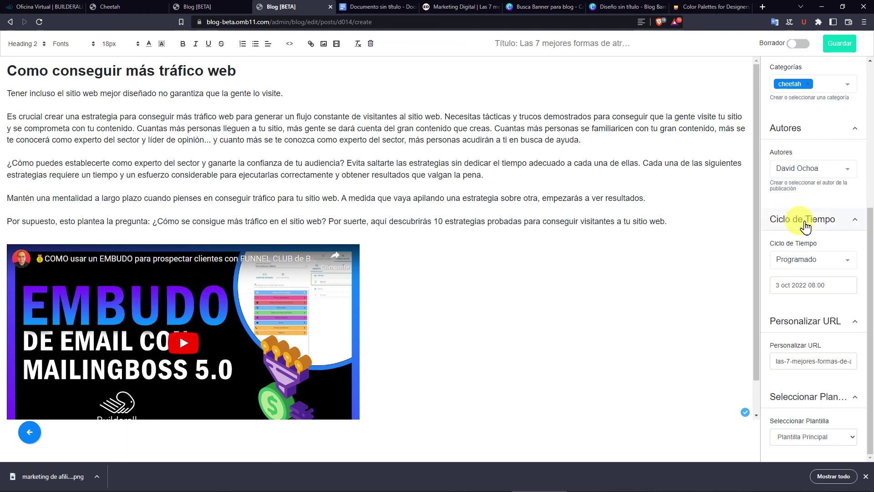
pyautogui.click(838, 43)
pyautogui.click(424, 285)
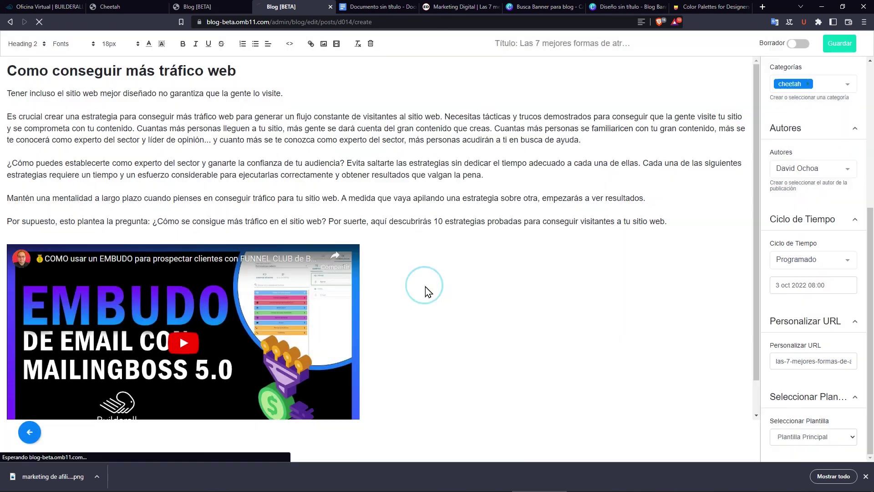